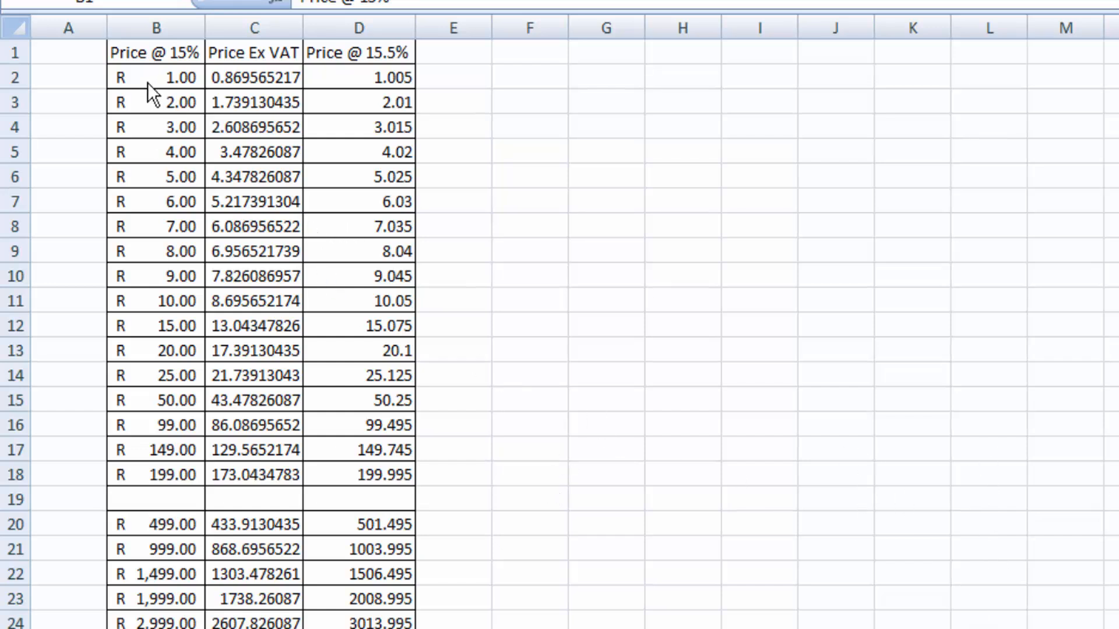
Compare the 15% VAT prices, ex-VAT prices and 15.5% VAT prices across the low-value and high-value rows of the price table
key(ctrl+a)
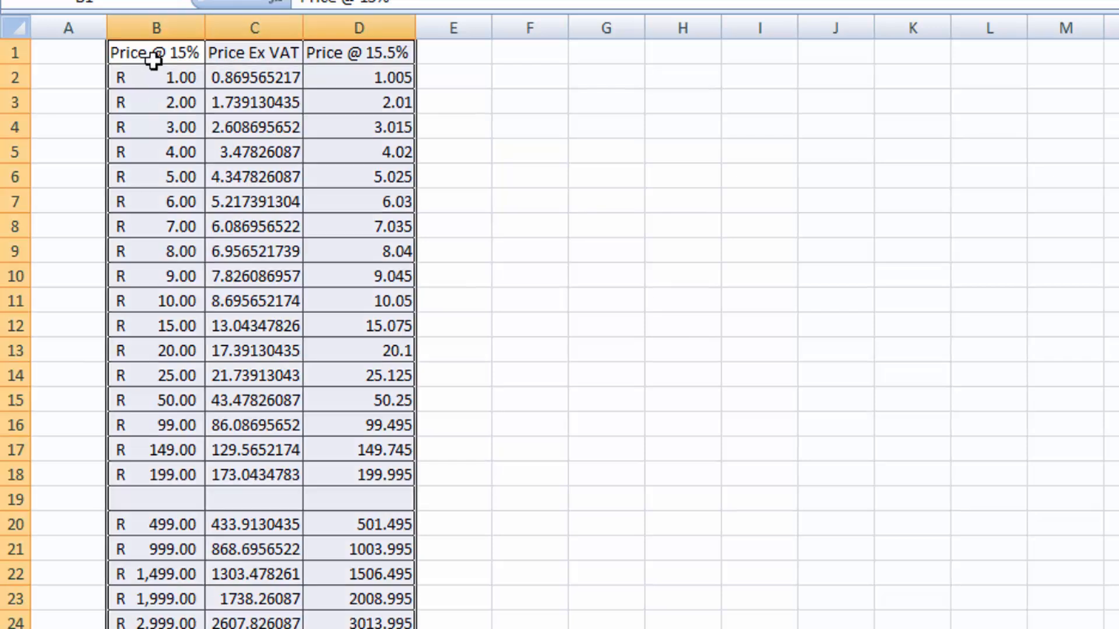
click(175, 28)
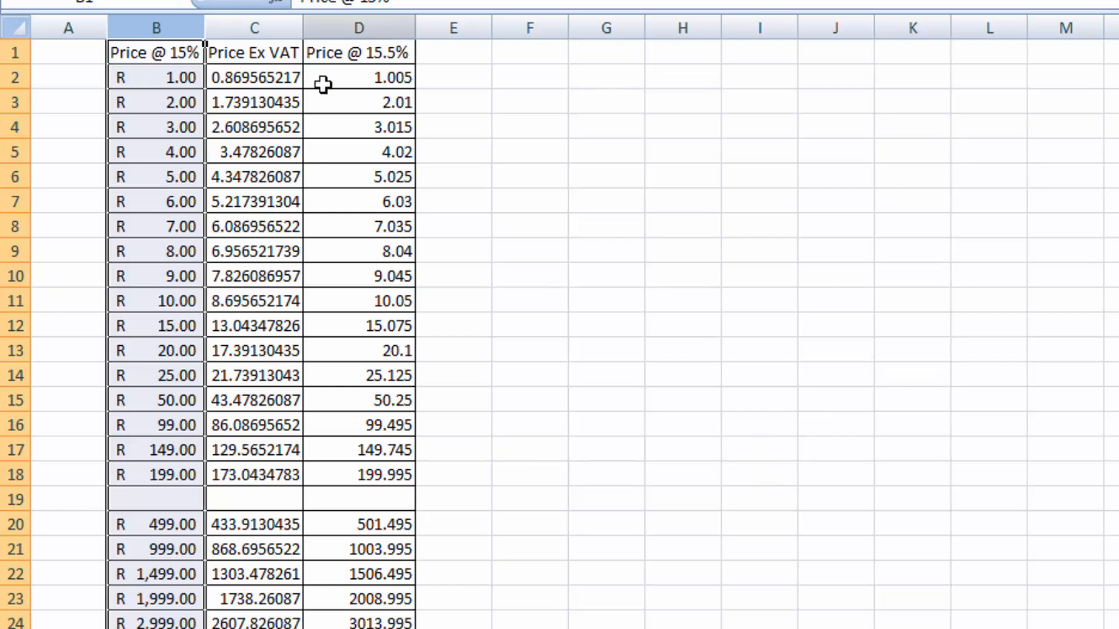
click(256, 79)
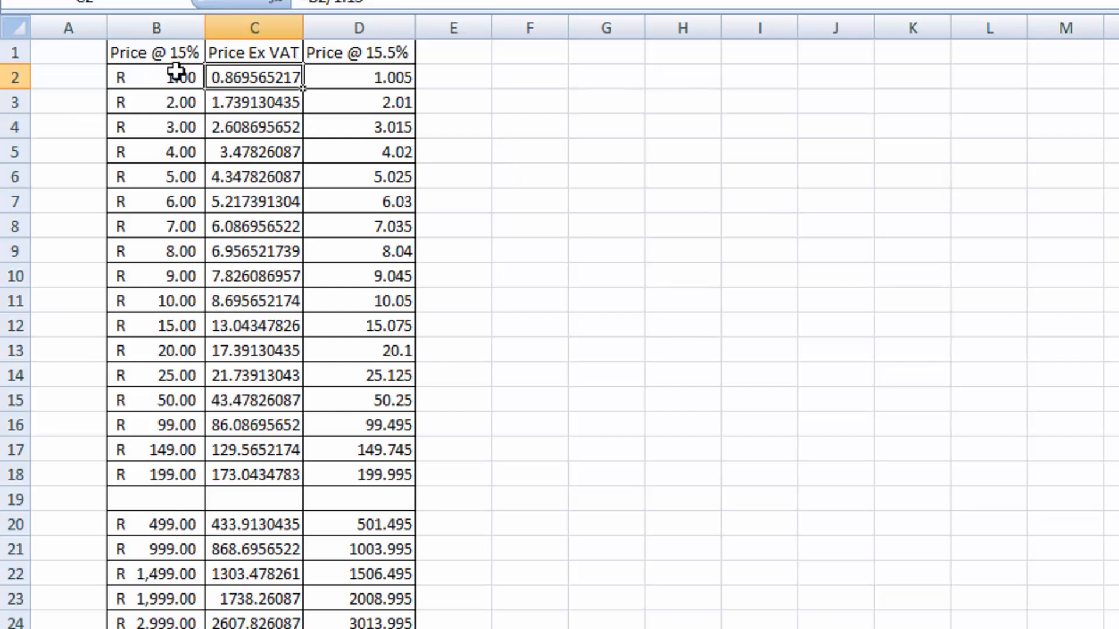
click(387, 82)
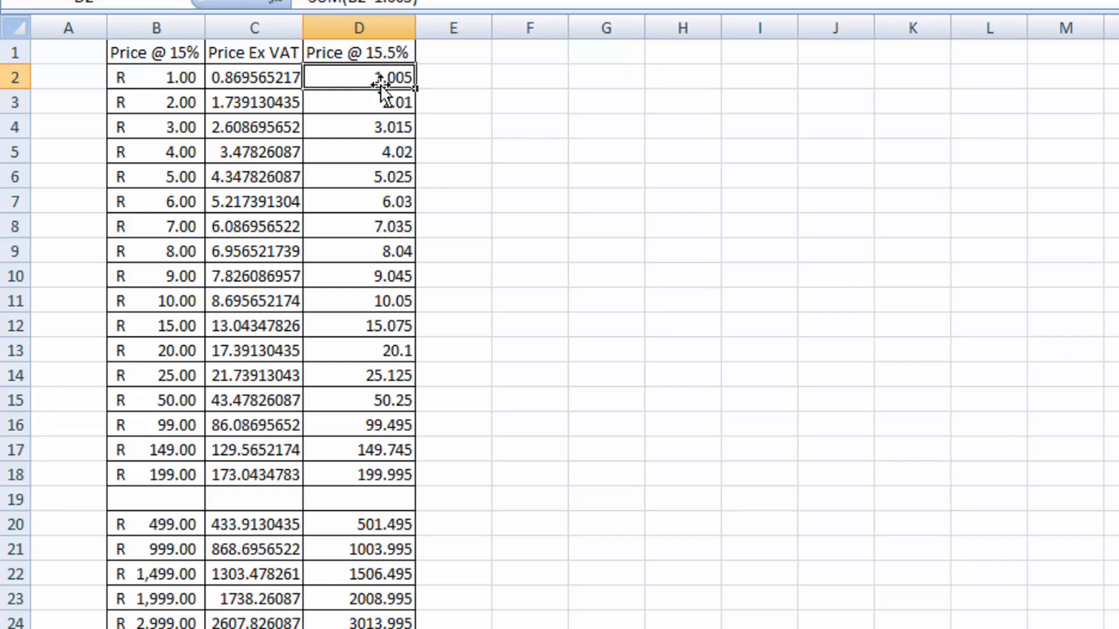
drag(377, 77, 404, 475)
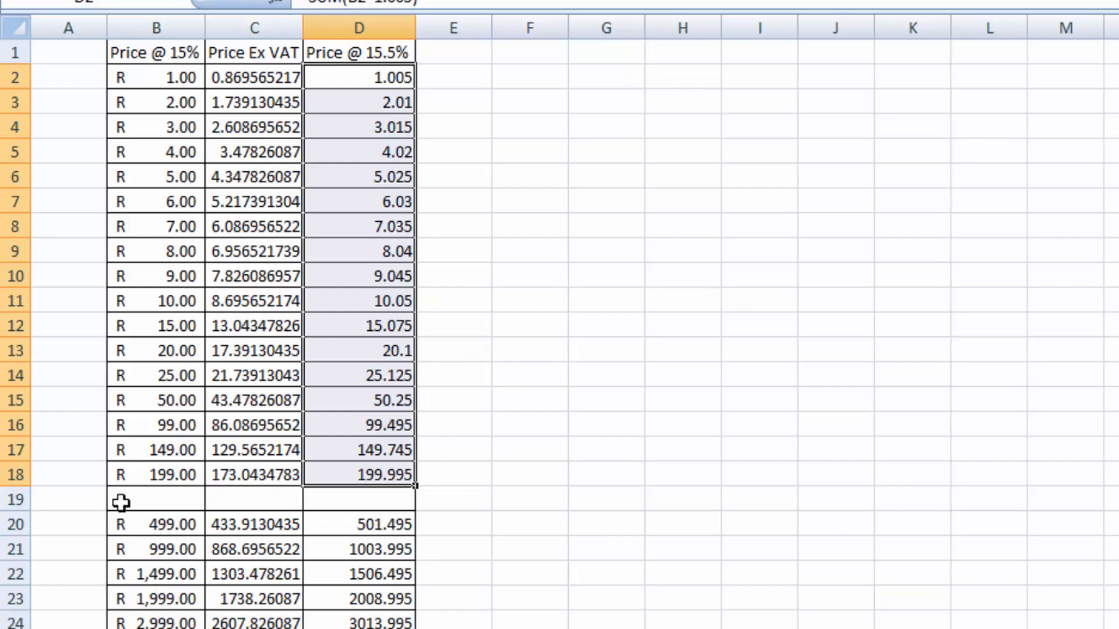
click(178, 475)
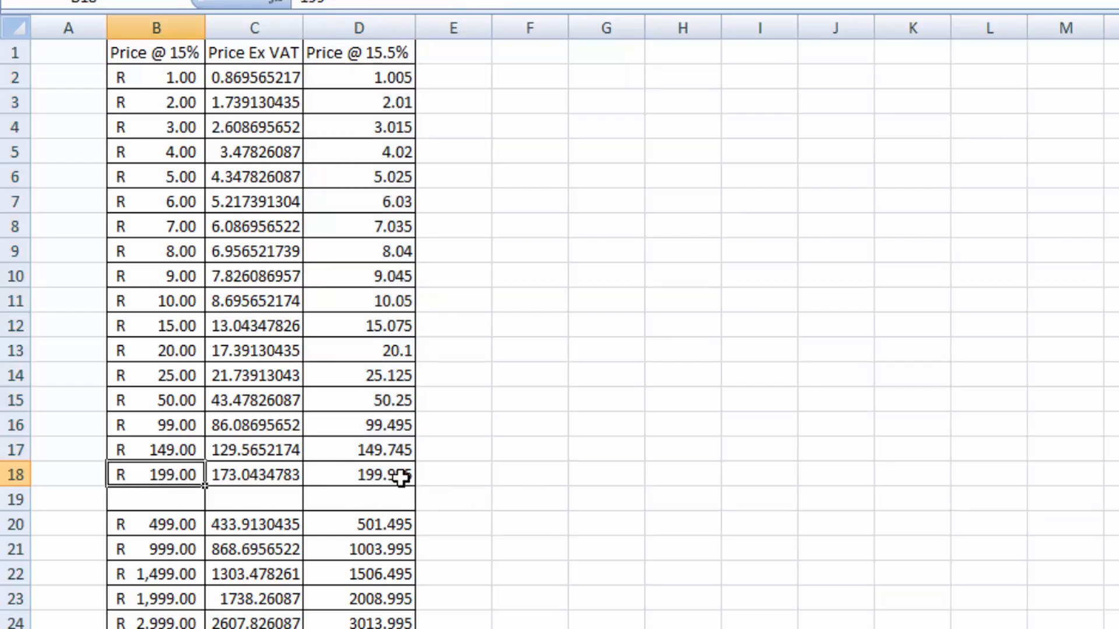
click(385, 475)
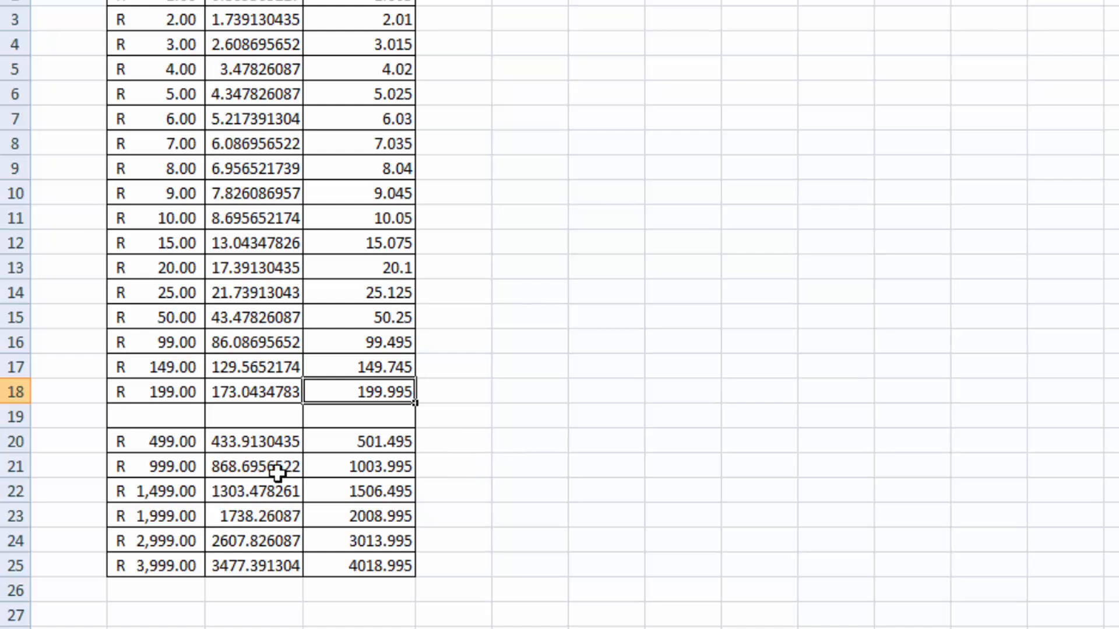
click(403, 444)
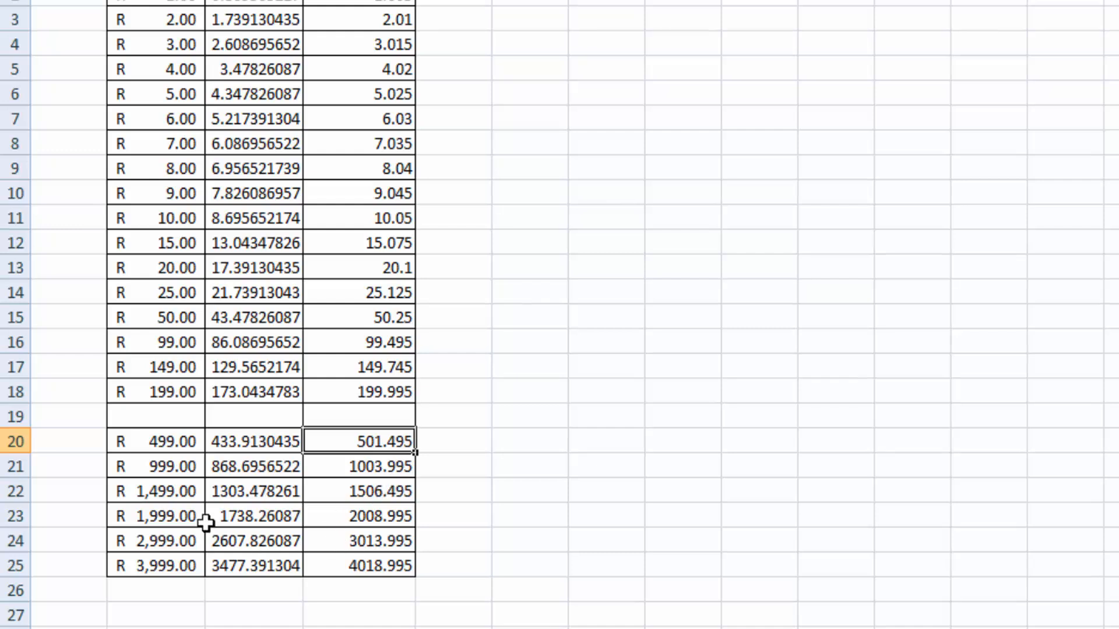
click(370, 492)
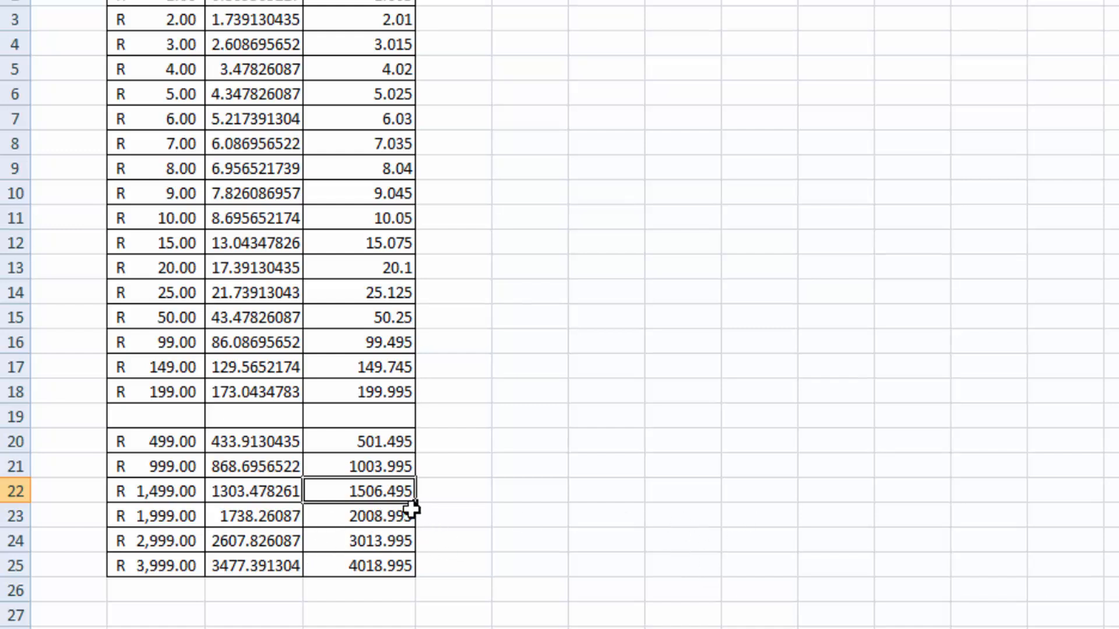
click(392, 519)
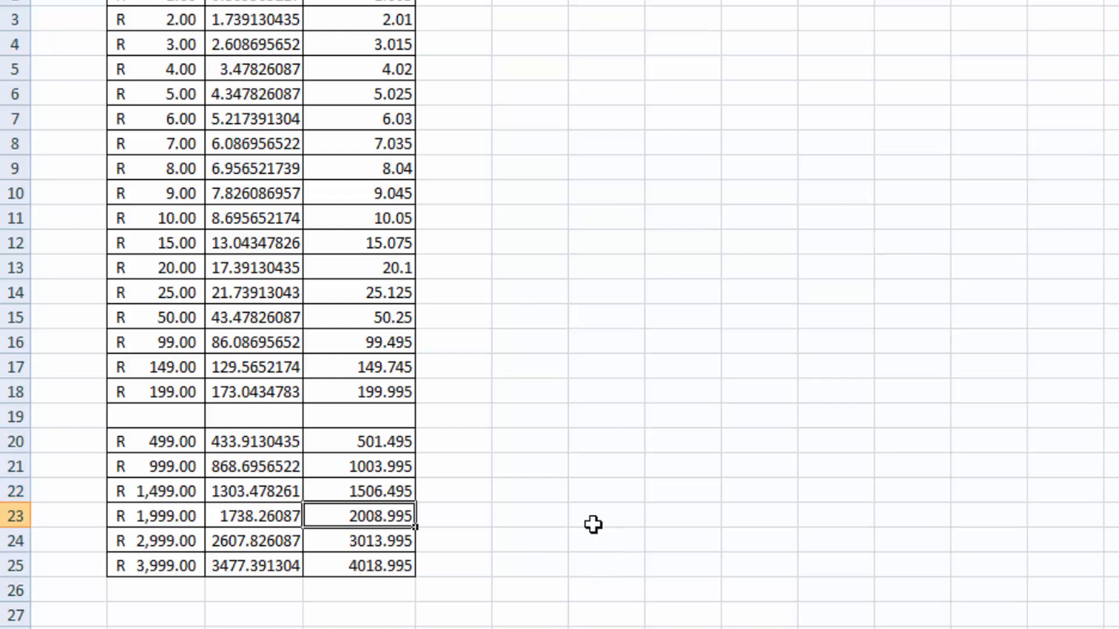
click(399, 539)
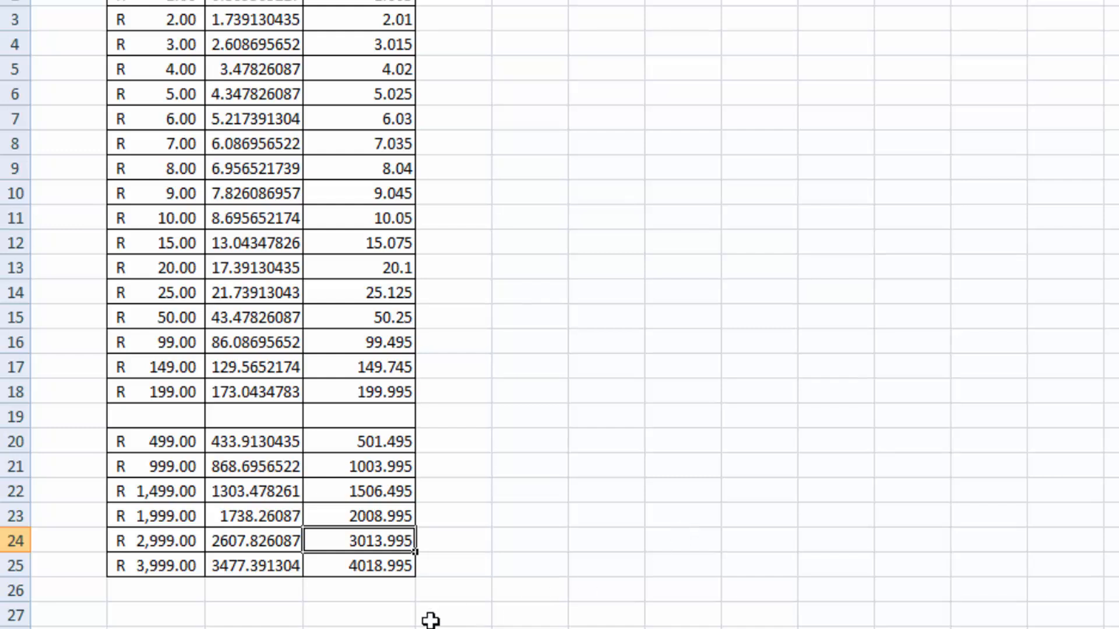
click(386, 570)
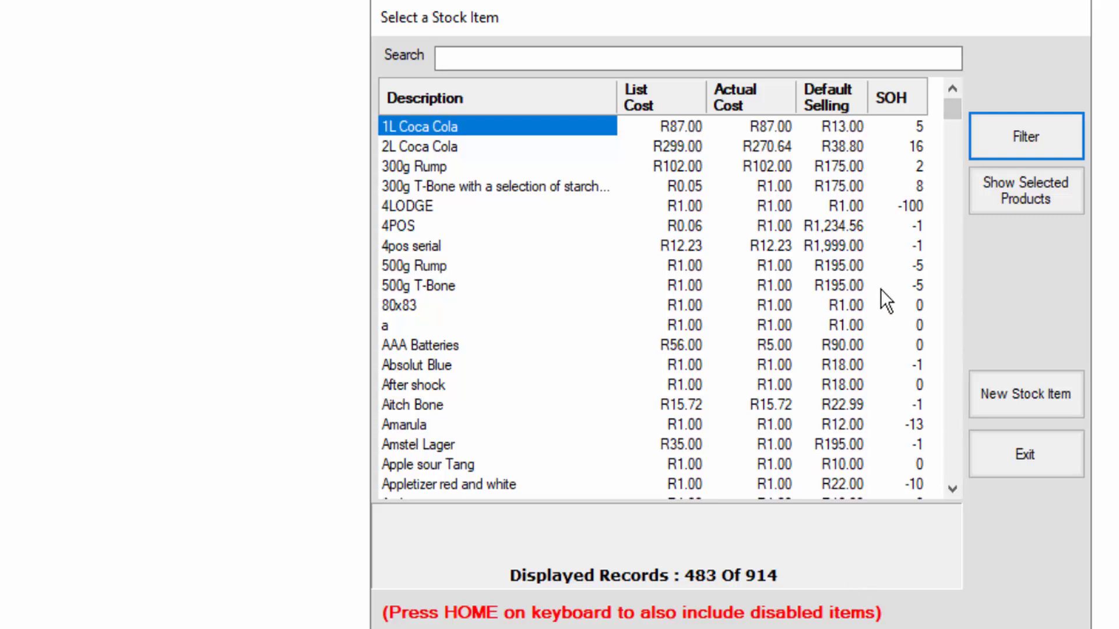
Filter the stock item list to the Beer pricing group
click(1046, 152)
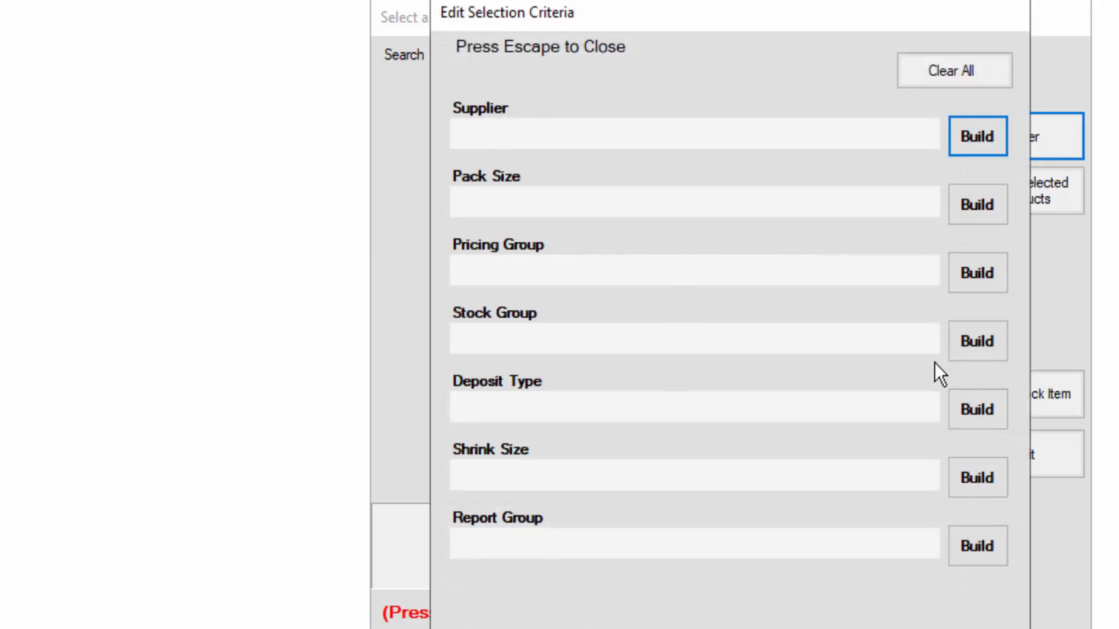
click(990, 274)
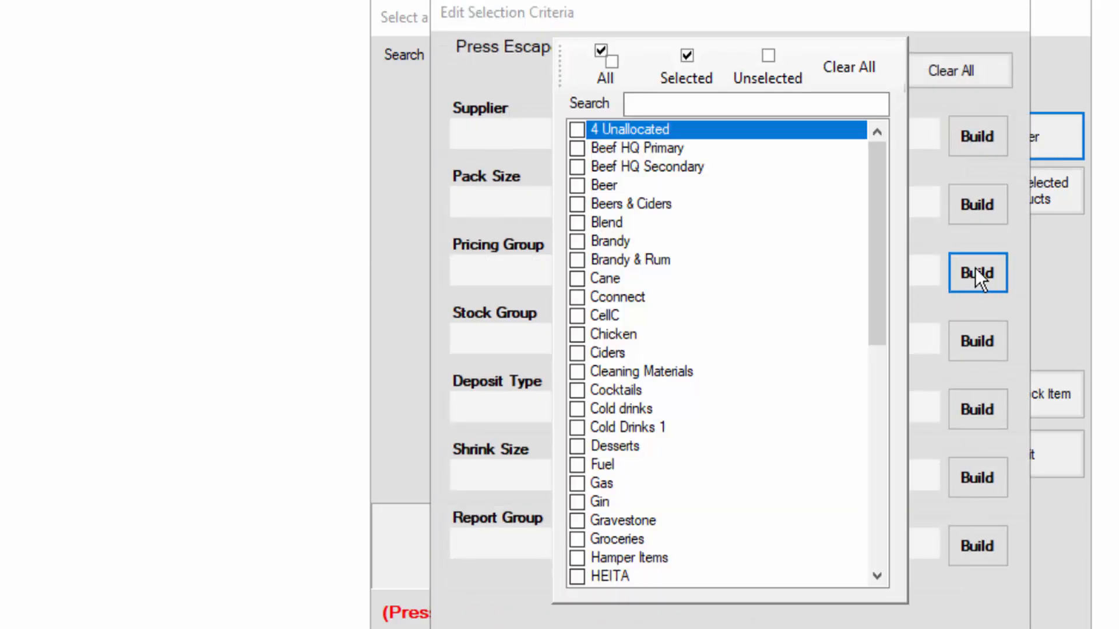
click(582, 185)
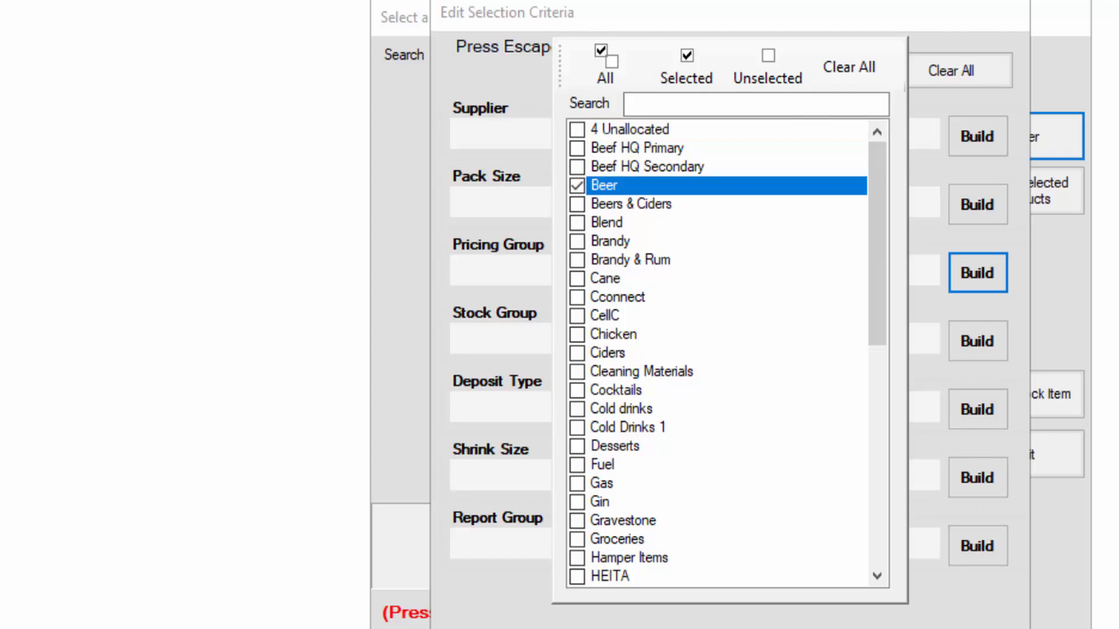
key(Escape)
key(Escape)
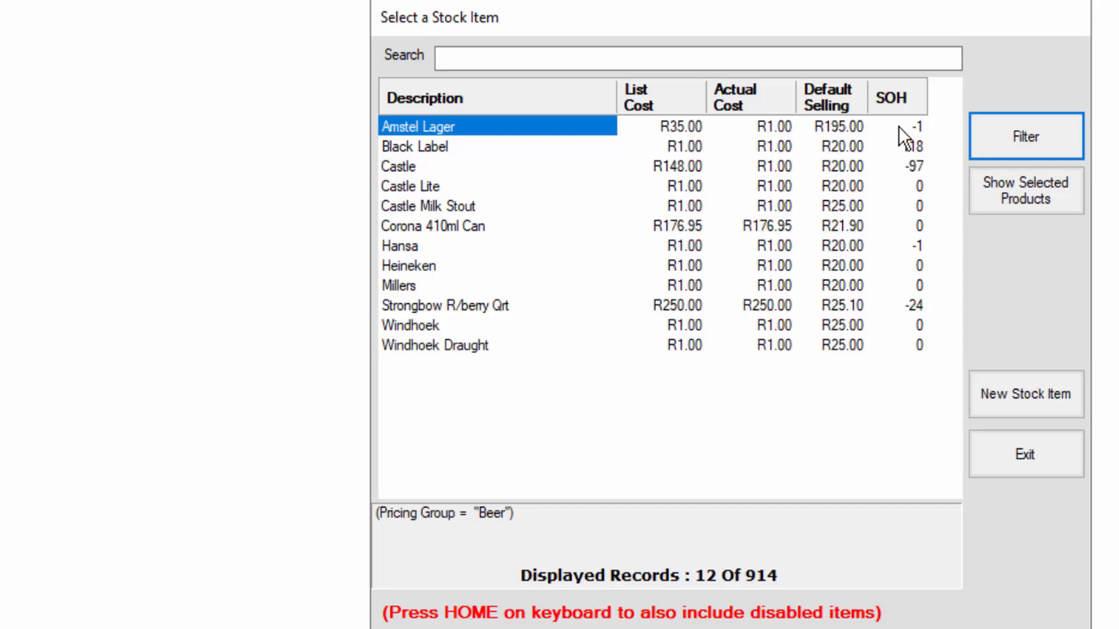
Try clearing the override price in Amstel Lager's pricing, and undo the change before closing the item
double_click(462, 131)
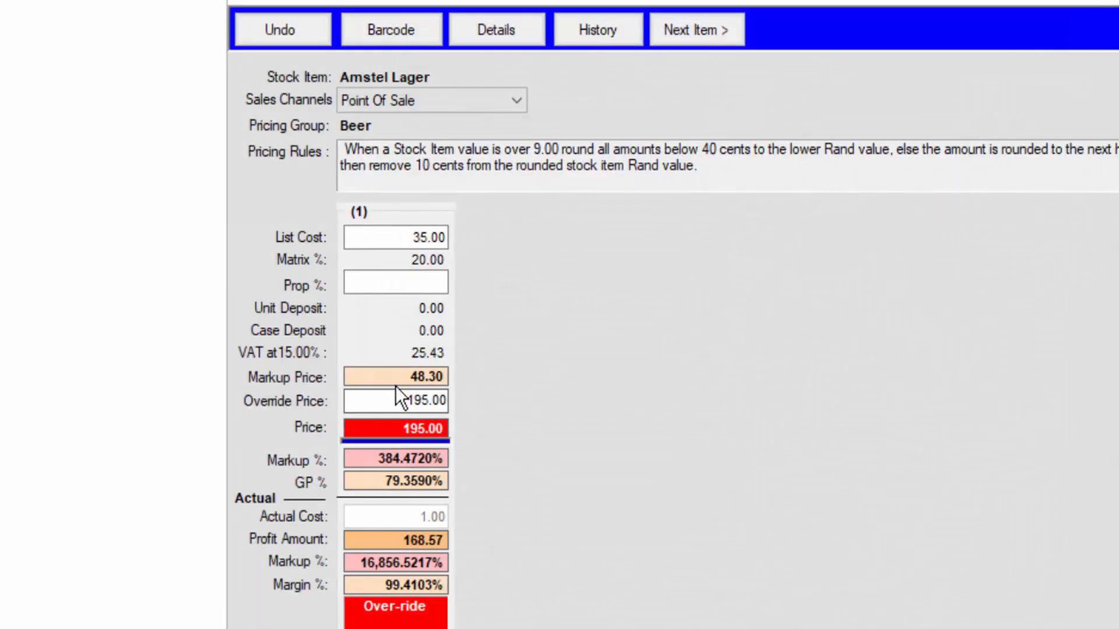
click(394, 401)
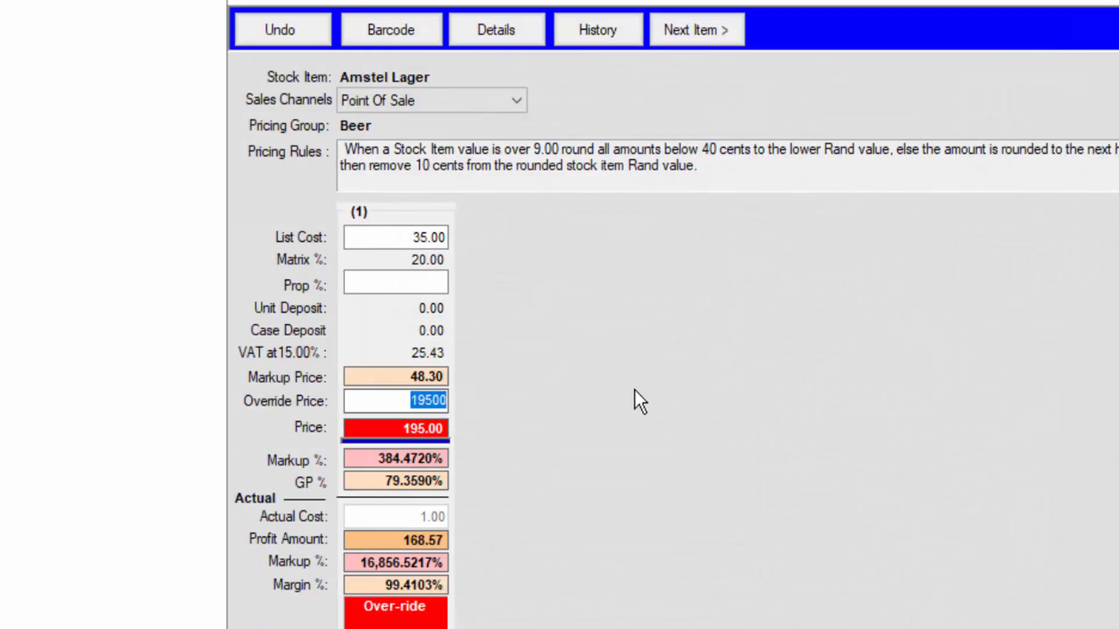
key(Delete)
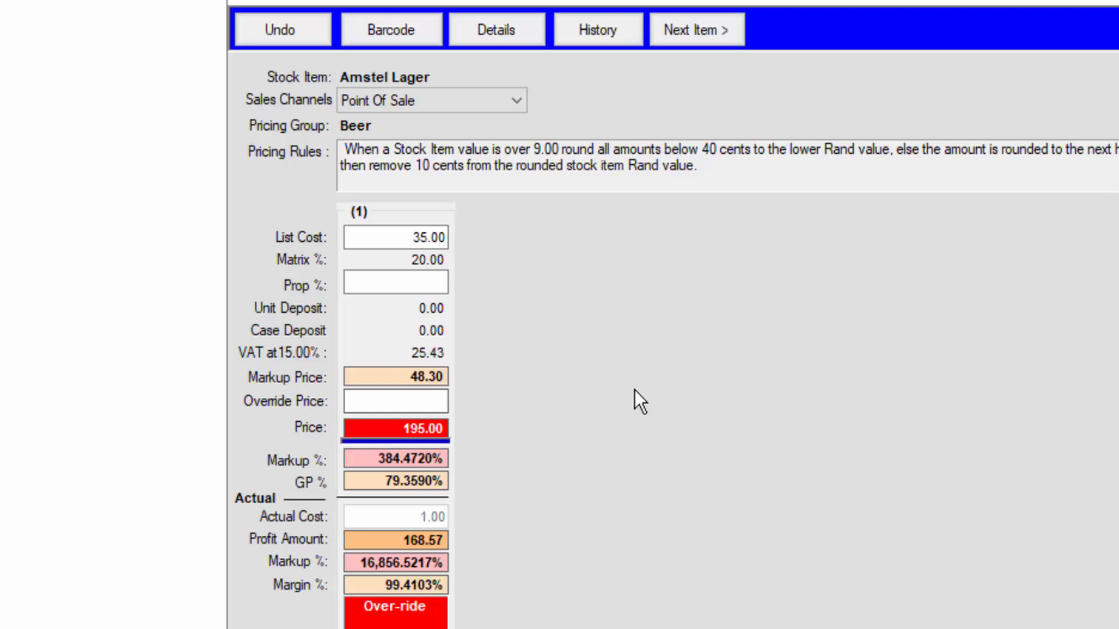
click(420, 283)
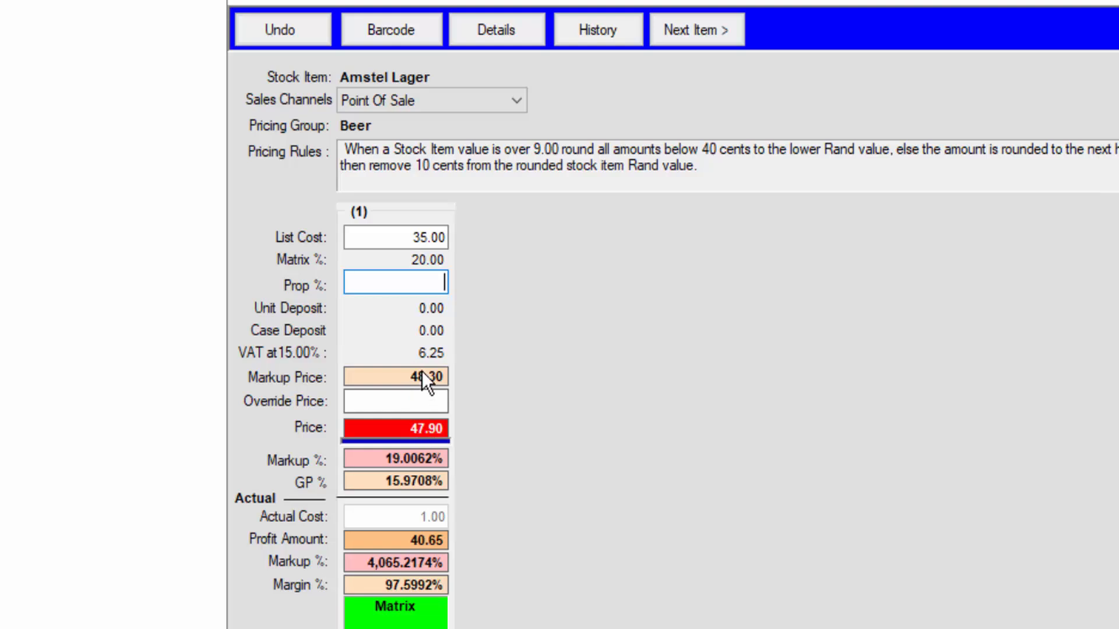
click(304, 28)
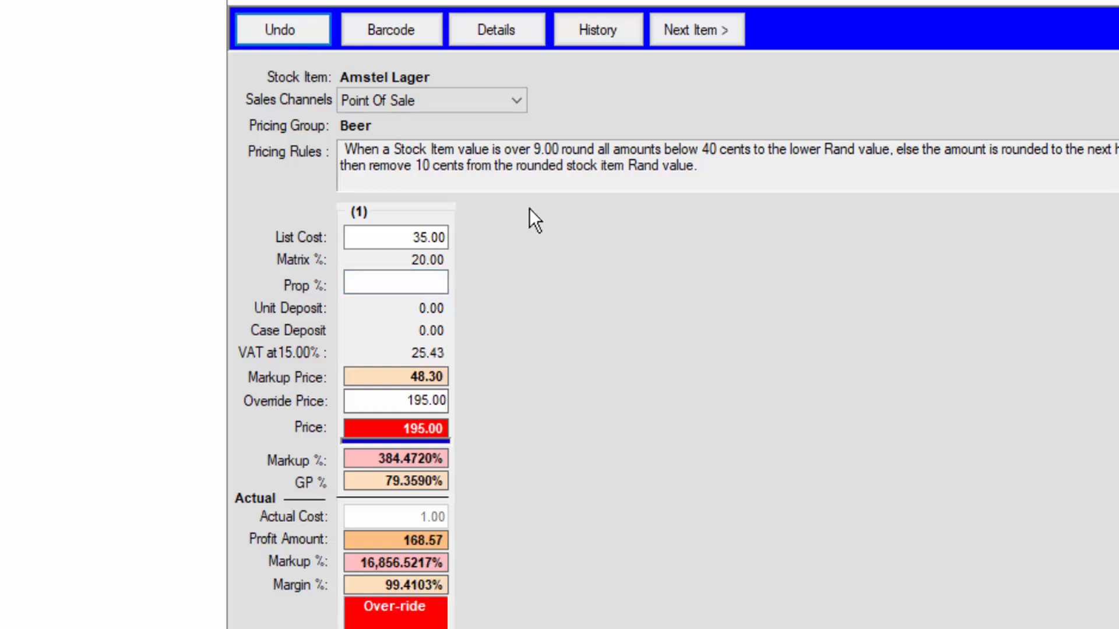
key(Escape)
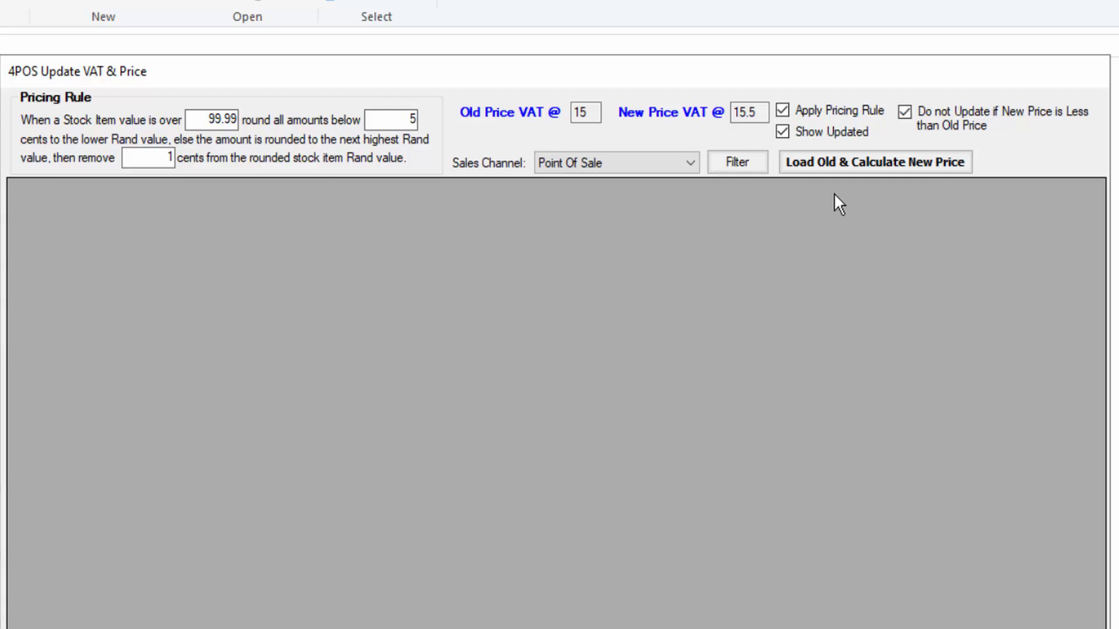
Load the old prices and calculate new Point Of Sale prices at 15.5% VAT, and check Absolut Blue's new price
click(824, 162)
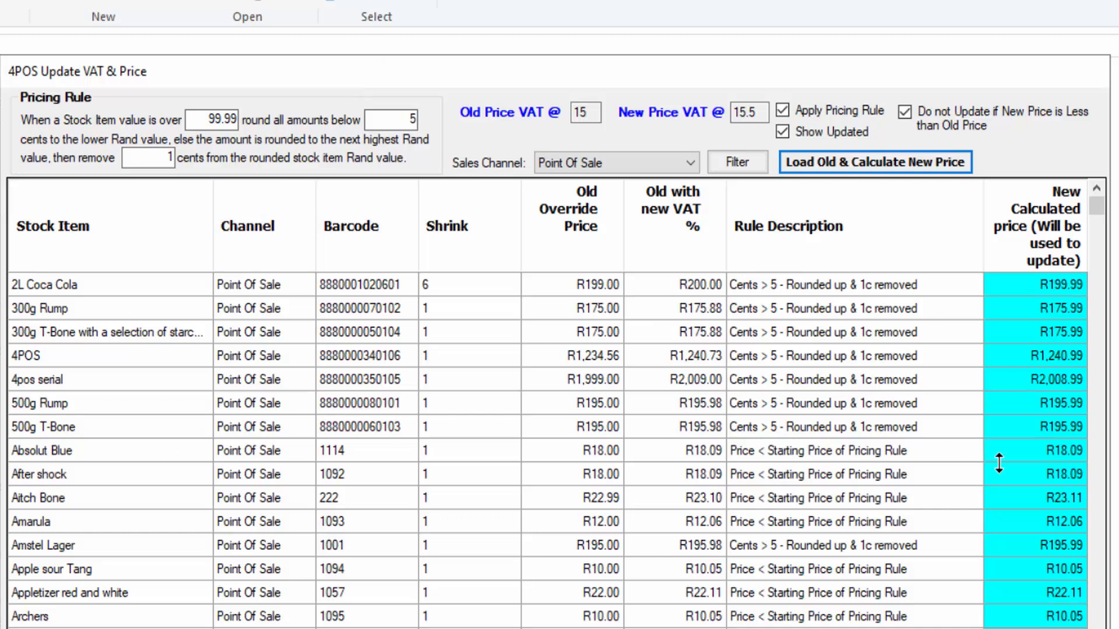
click(1057, 449)
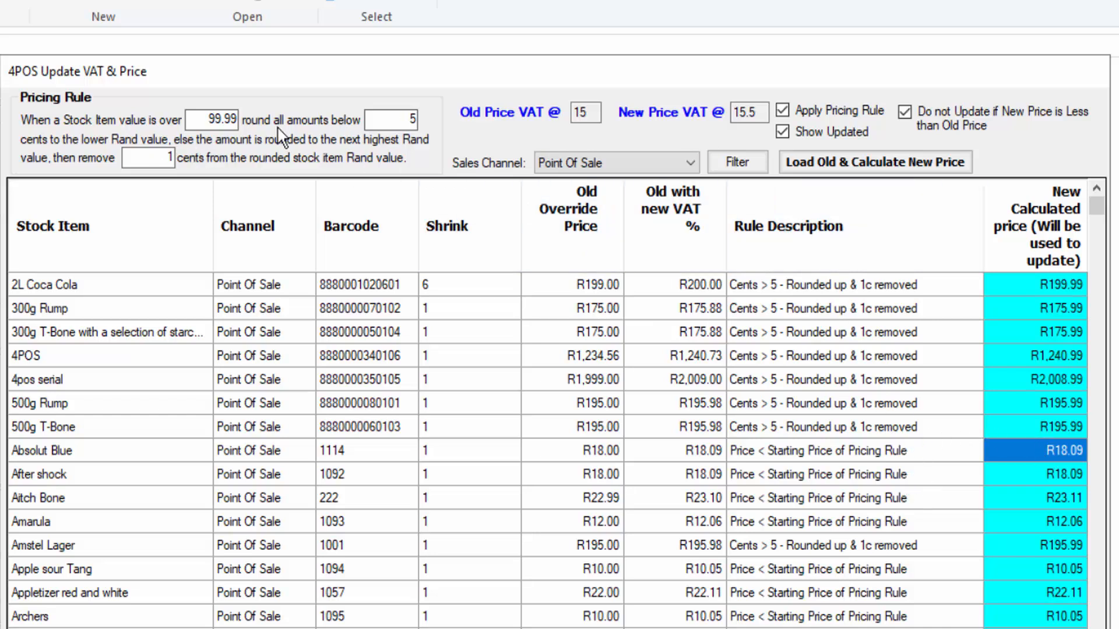
Set the pricing rule to apply above 9.99, round amounts below 30 cents down, and remove 1 cent from the rounded value
drag(192, 120, 262, 116)
text(999)
click(399, 116)
double_click(412, 119)
text(30)
drag(162, 156, 186, 153)
text(5)
key(BackSpace)
text(1)
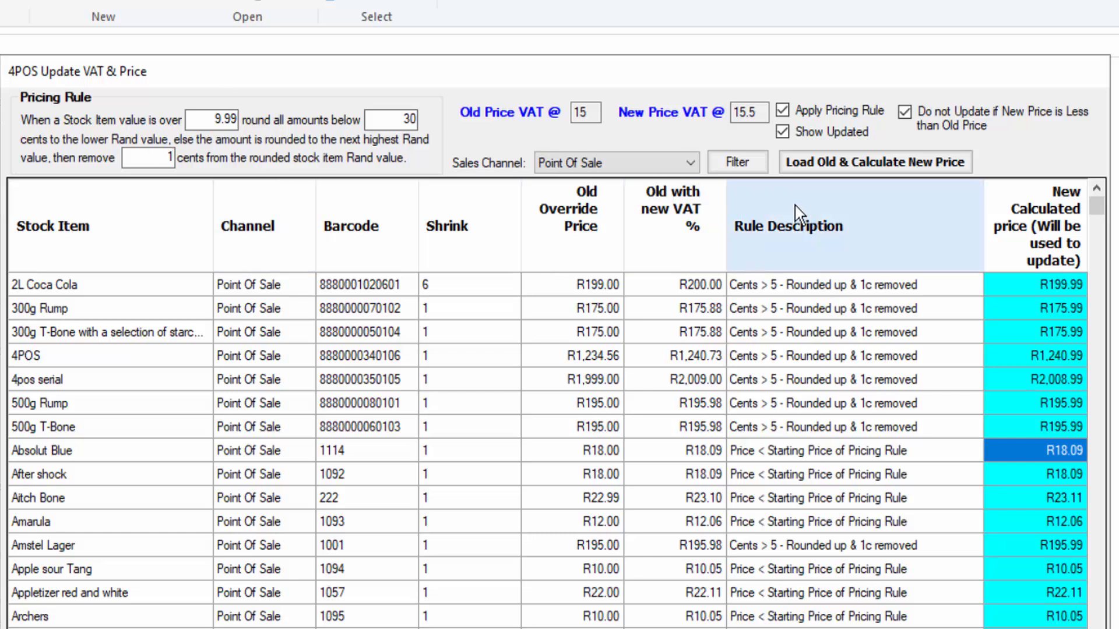
Filter the VAT price update by the Beer pricing group and recalculate the new prices
click(750, 170)
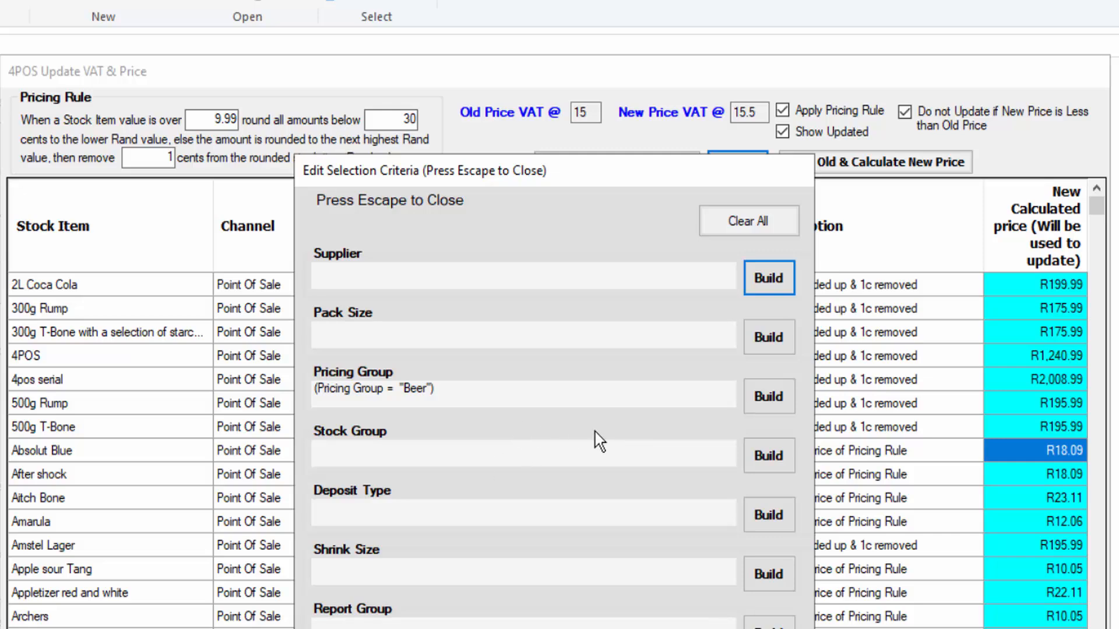
key(Escape)
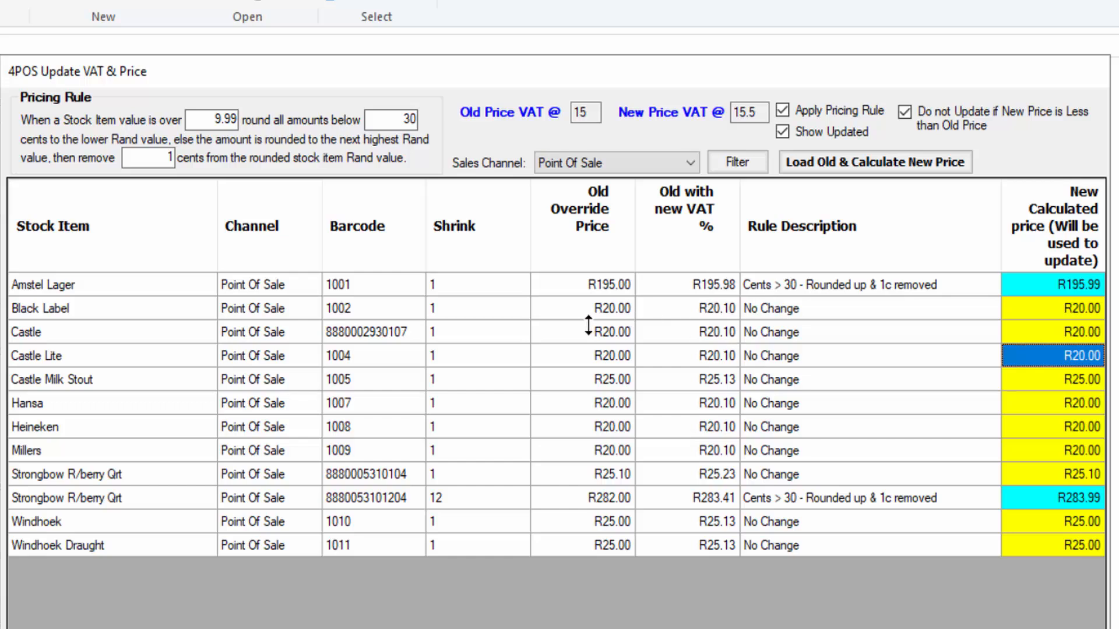
Examine the old override prices, the prices with new VAT, the rule descriptions and the new calculated prices for the beer items
click(612, 286)
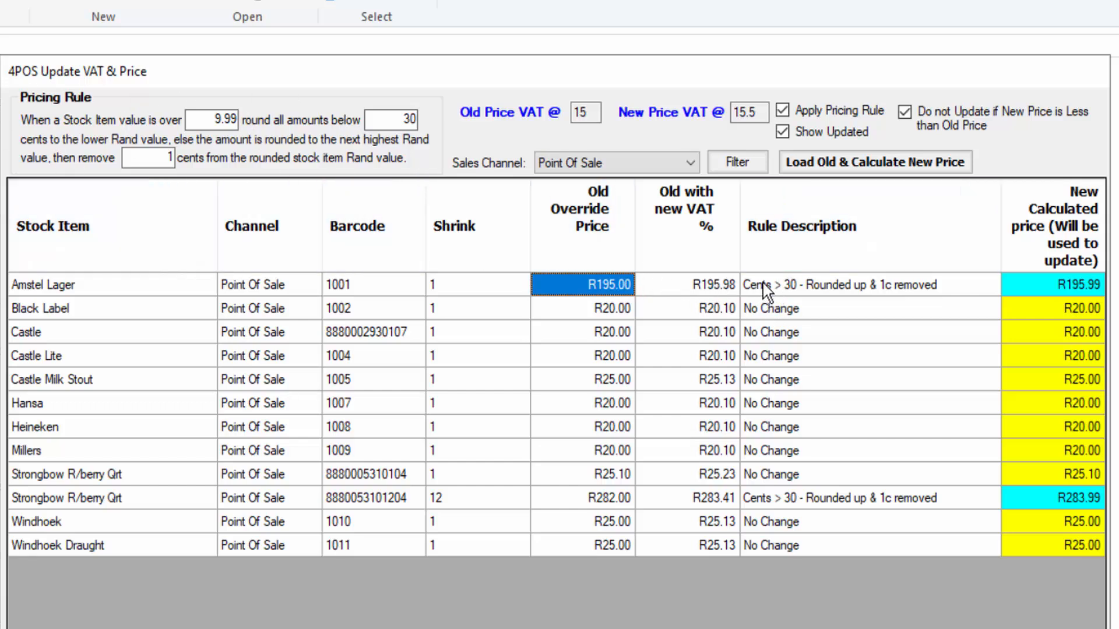
click(792, 285)
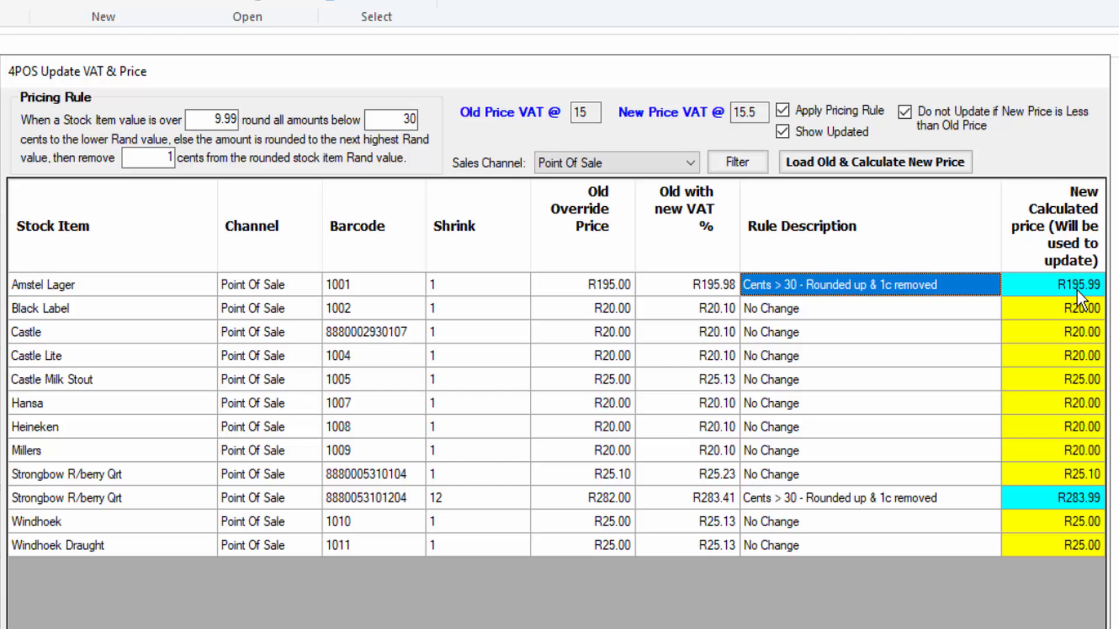
click(715, 283)
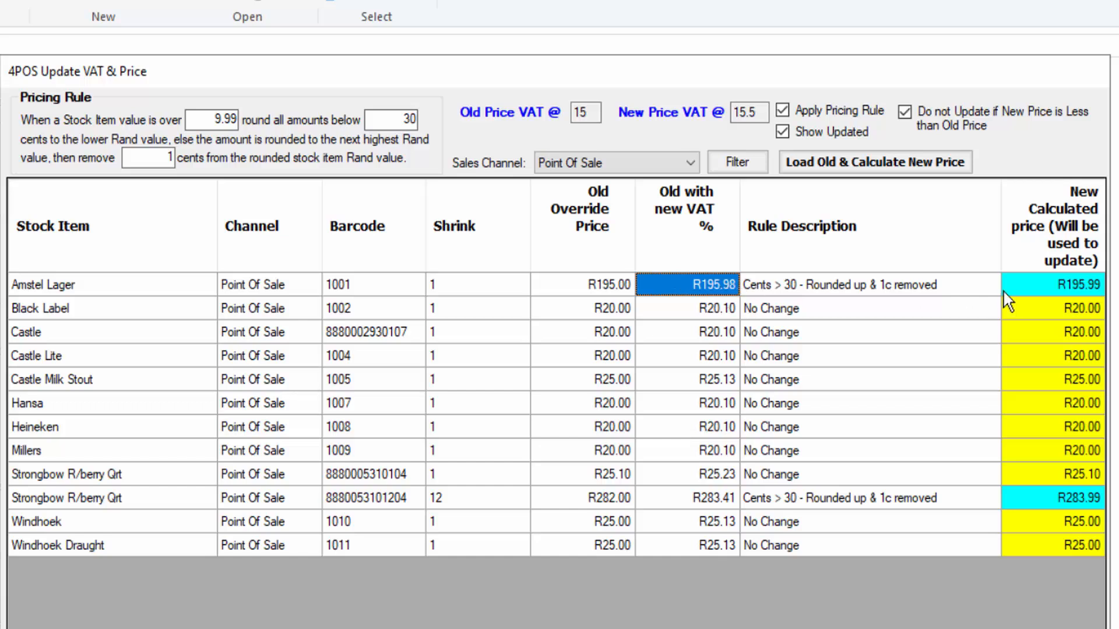
click(1061, 282)
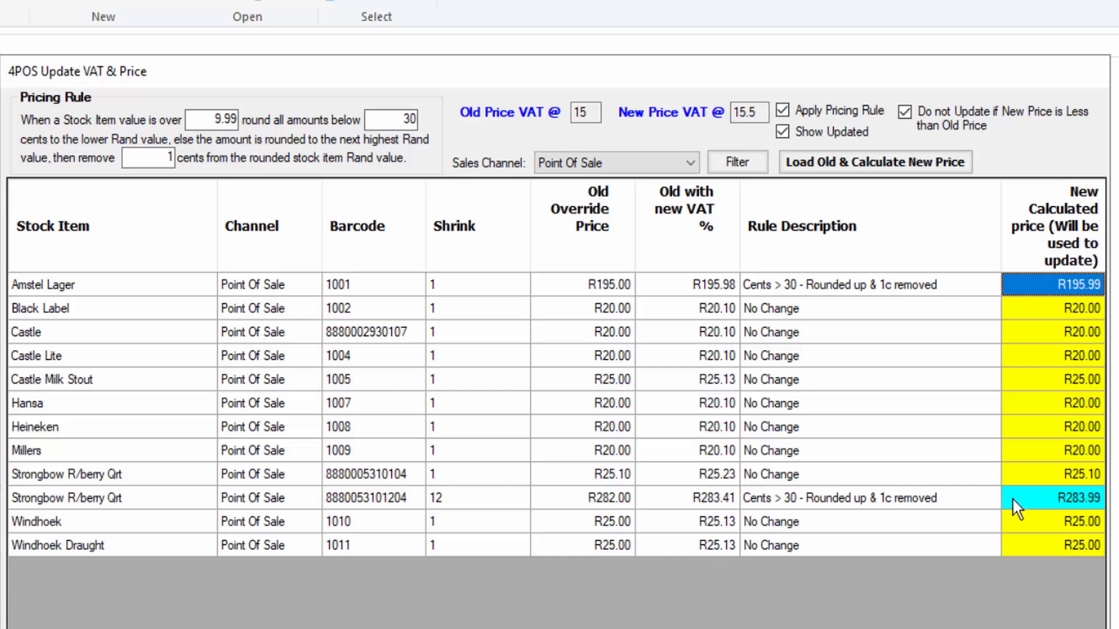
click(1078, 497)
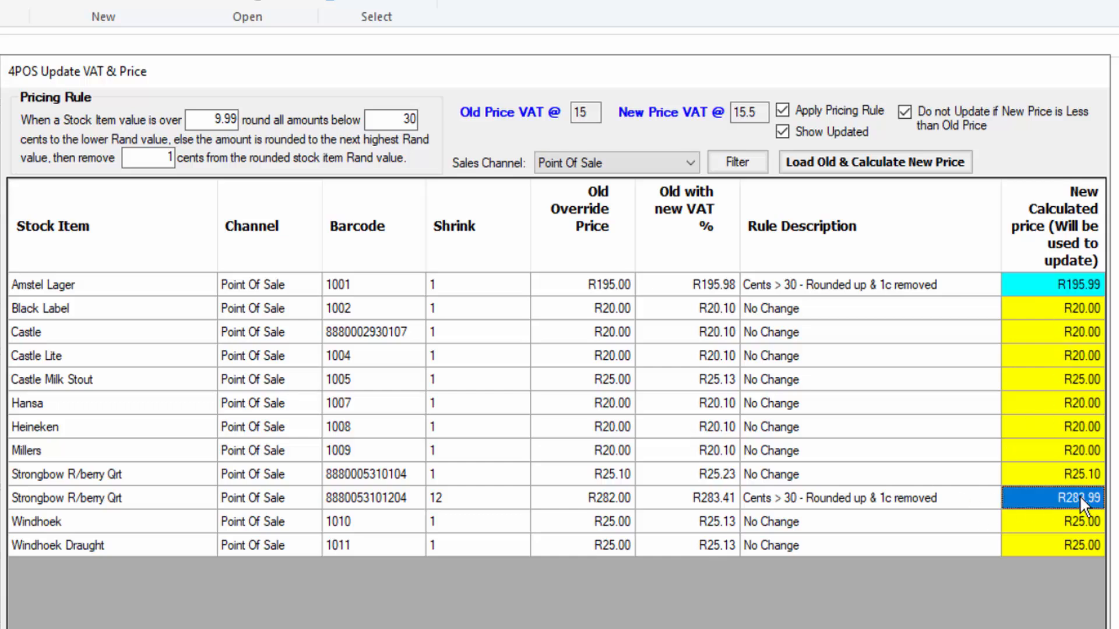
drag(888, 437, 889, 436)
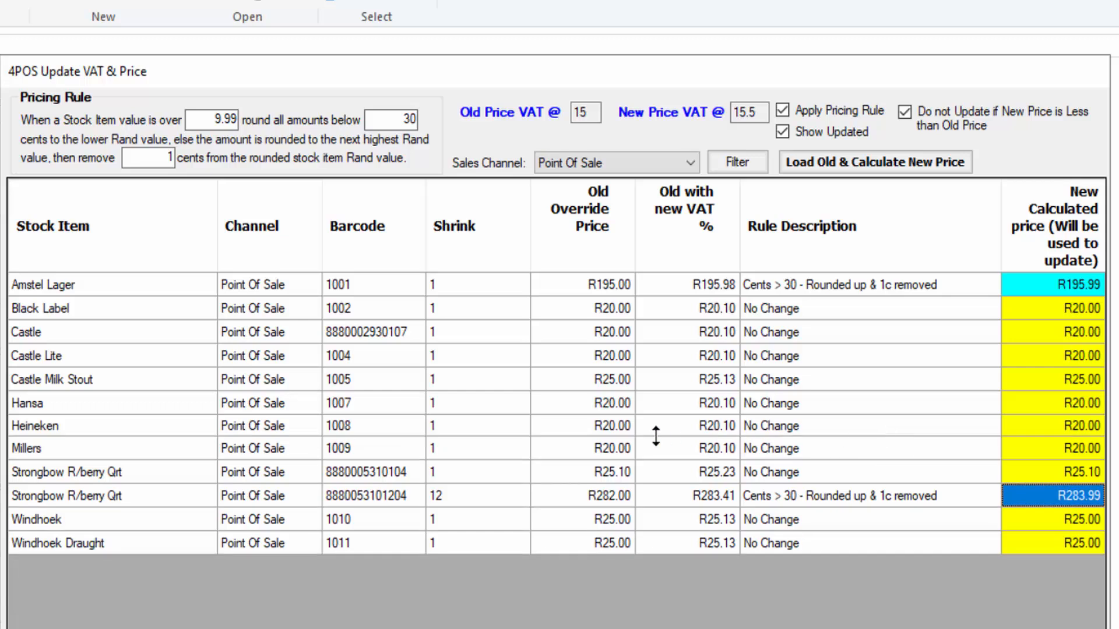
click(706, 426)
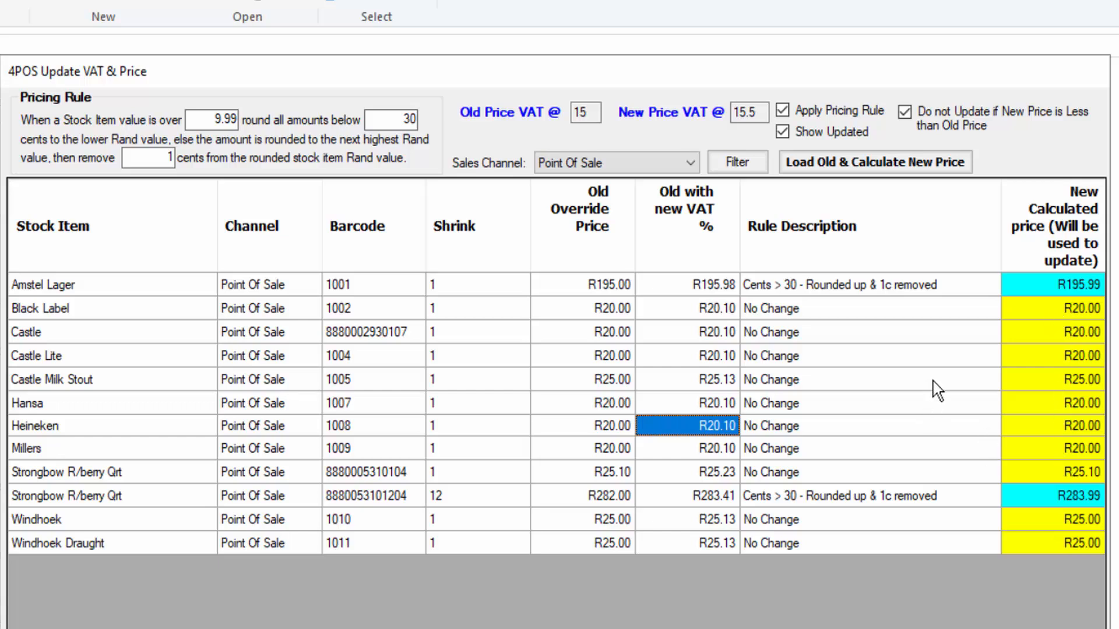
click(623, 314)
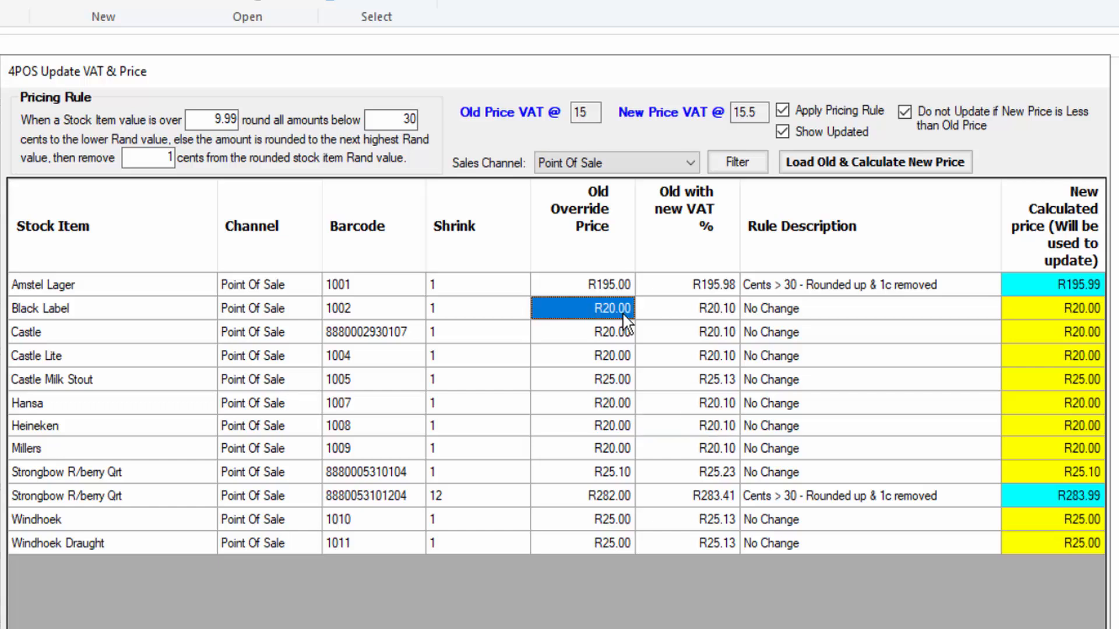
Set the pricing rule to remove 10 cents from the rounded value and recalculate the new beer prices
click(722, 312)
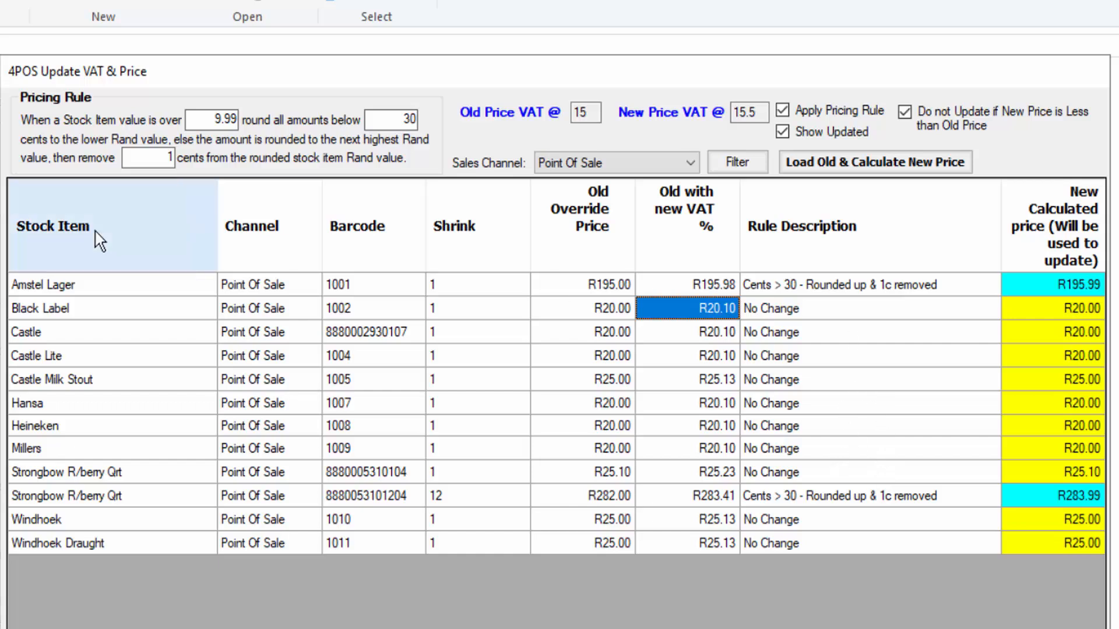
double_click(163, 158)
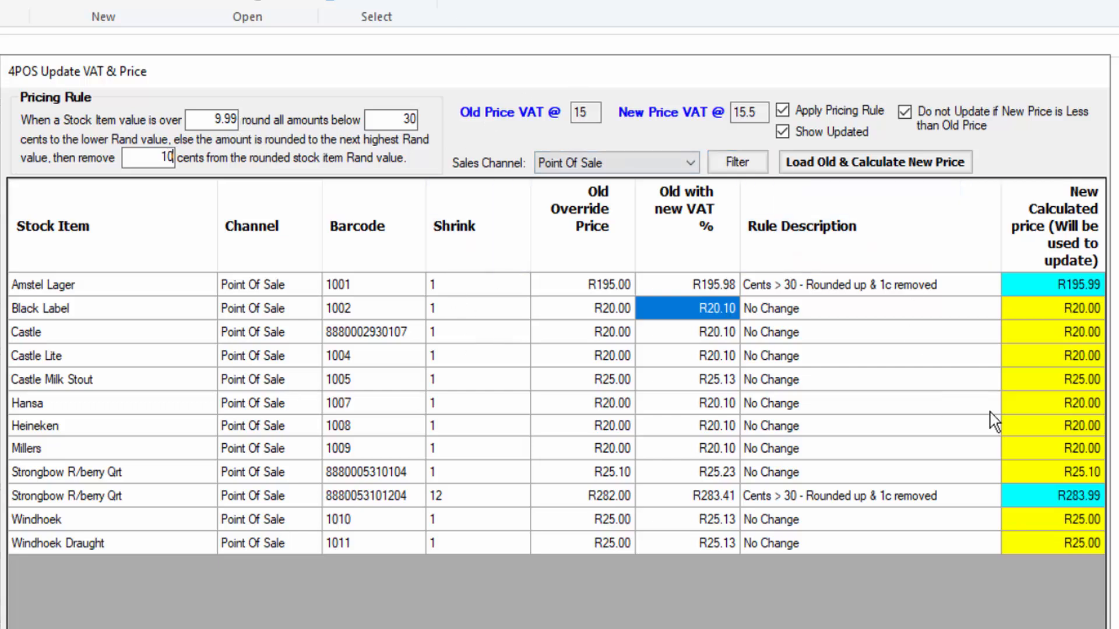
click(830, 169)
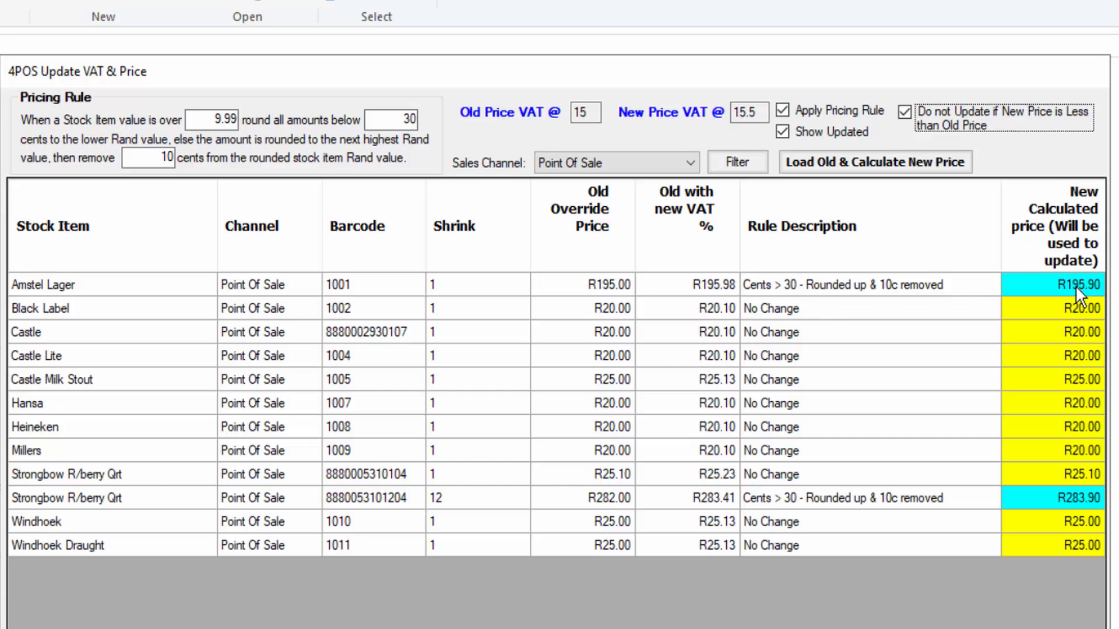
drag(1046, 450, 936, 365)
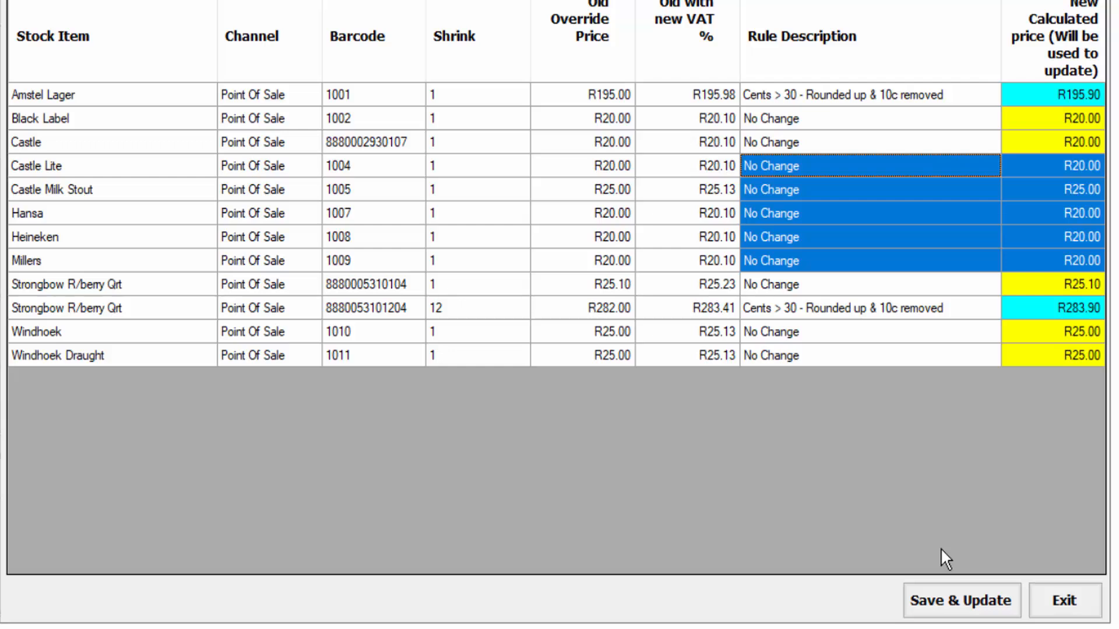
Save and update the filtered beer prices, acknowledging the update and the backup
click(965, 604)
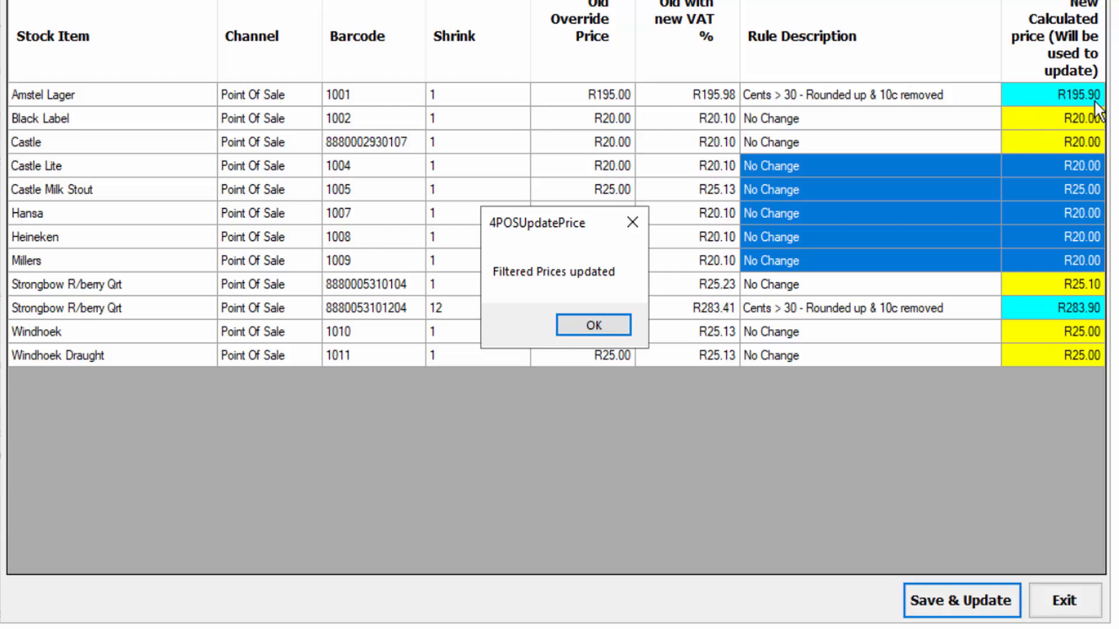
click(597, 329)
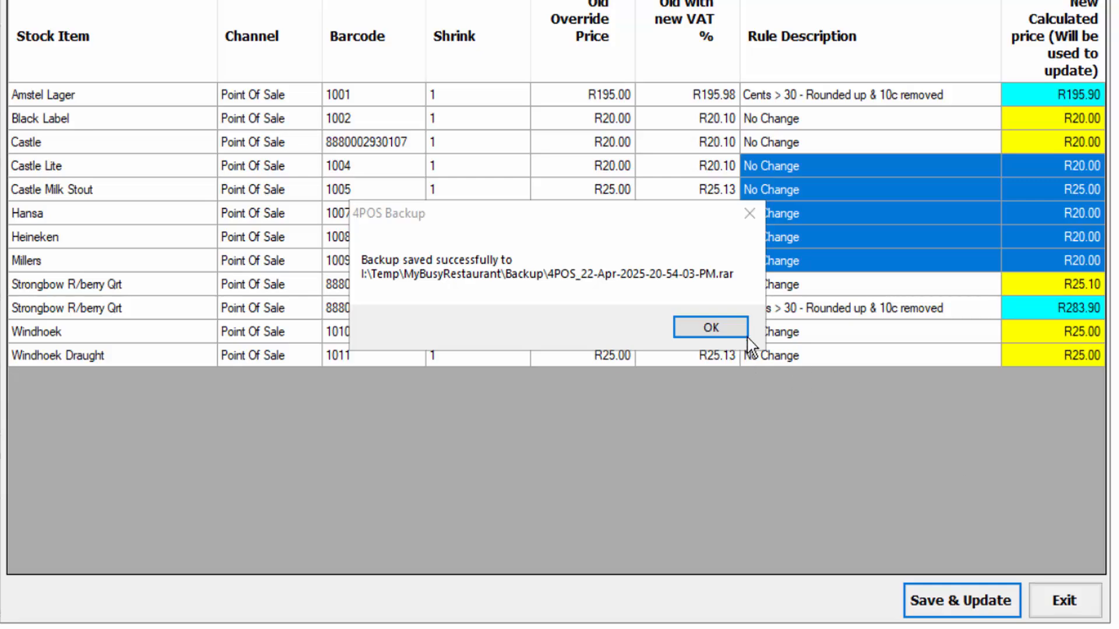
click(741, 330)
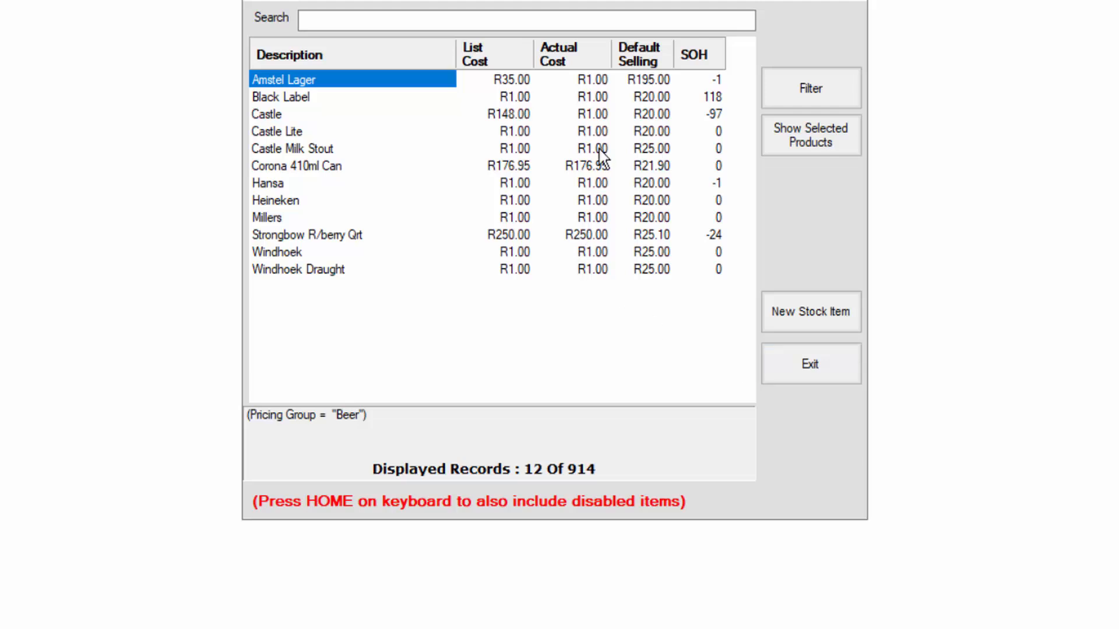
Leave the stock item list without running the POS update, and check Amstel Lager's override price in its pricing details
click(817, 366)
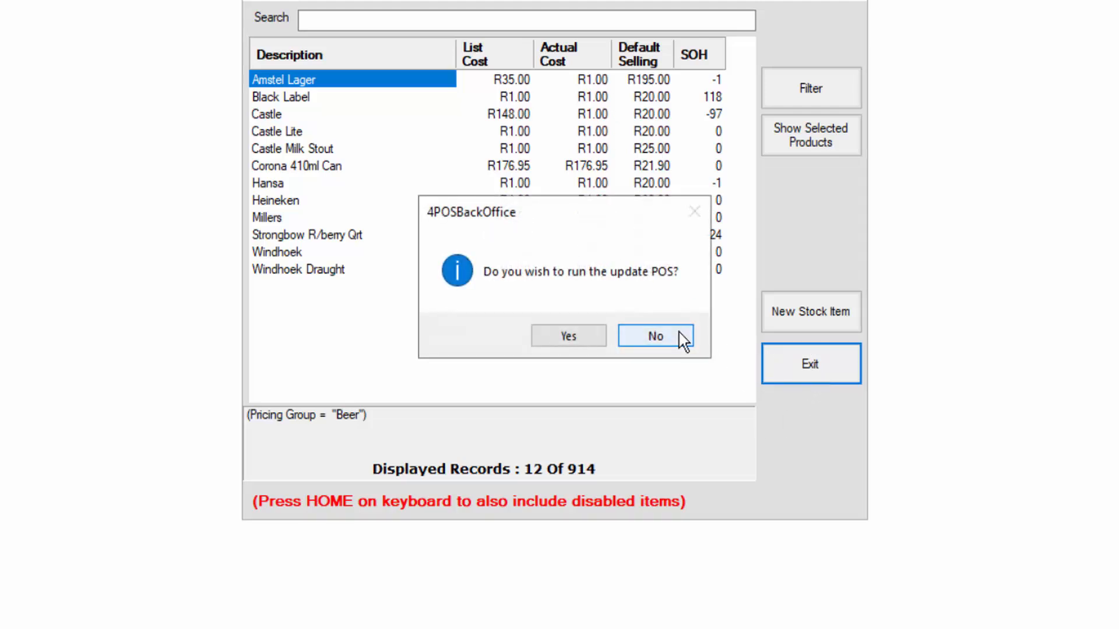
click(683, 338)
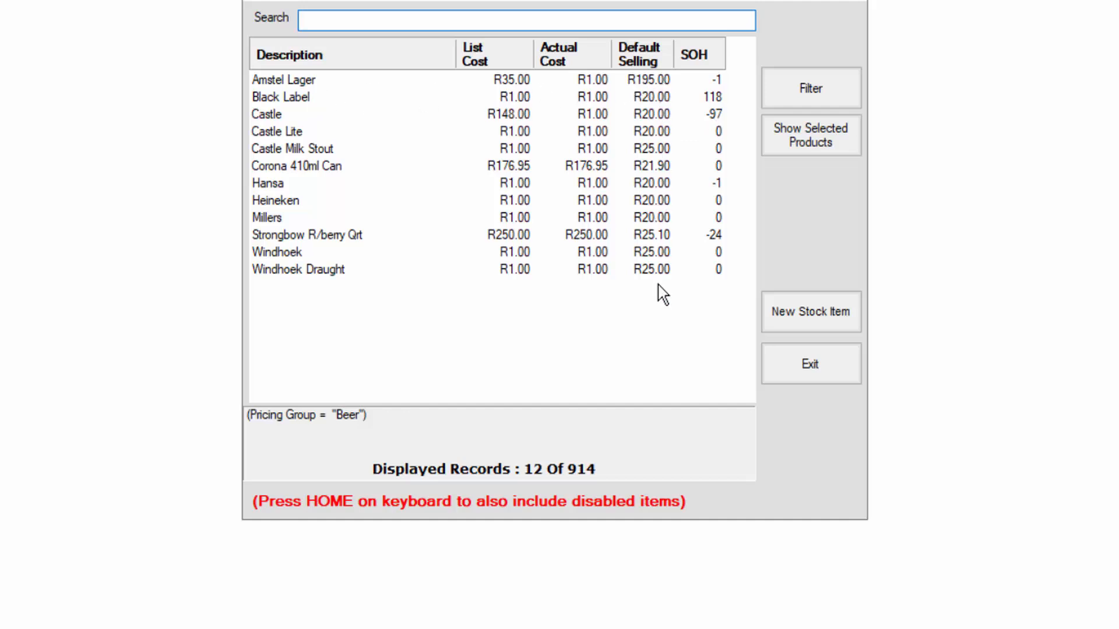
double_click(303, 81)
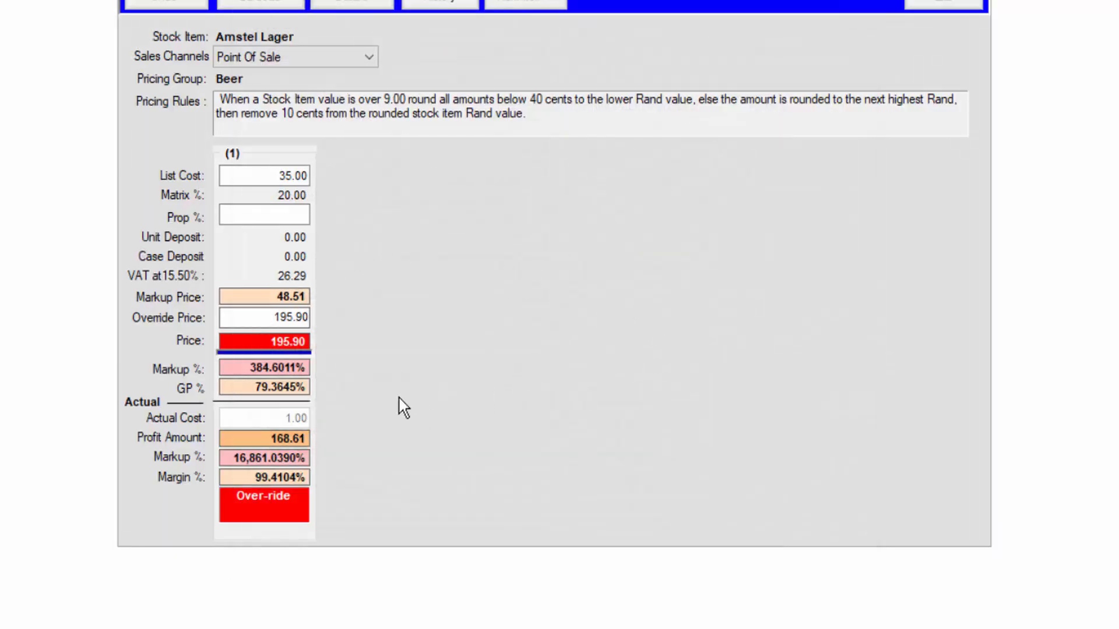
click(264, 323)
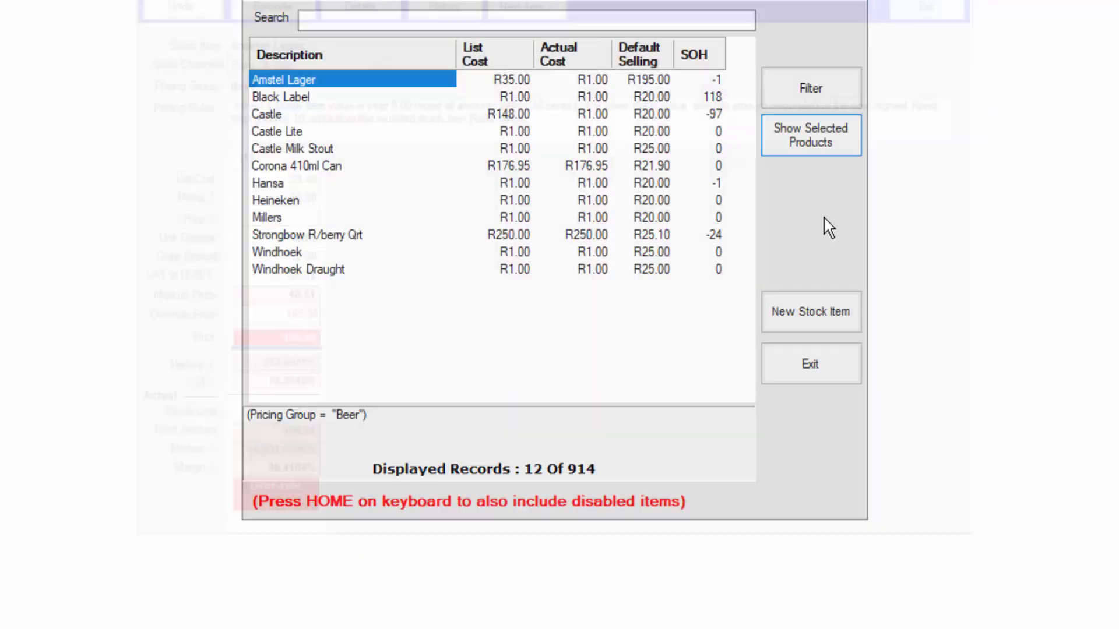
Leave the stock item list, run the POS update, and check Amstel Lager's default selling price
click(838, 366)
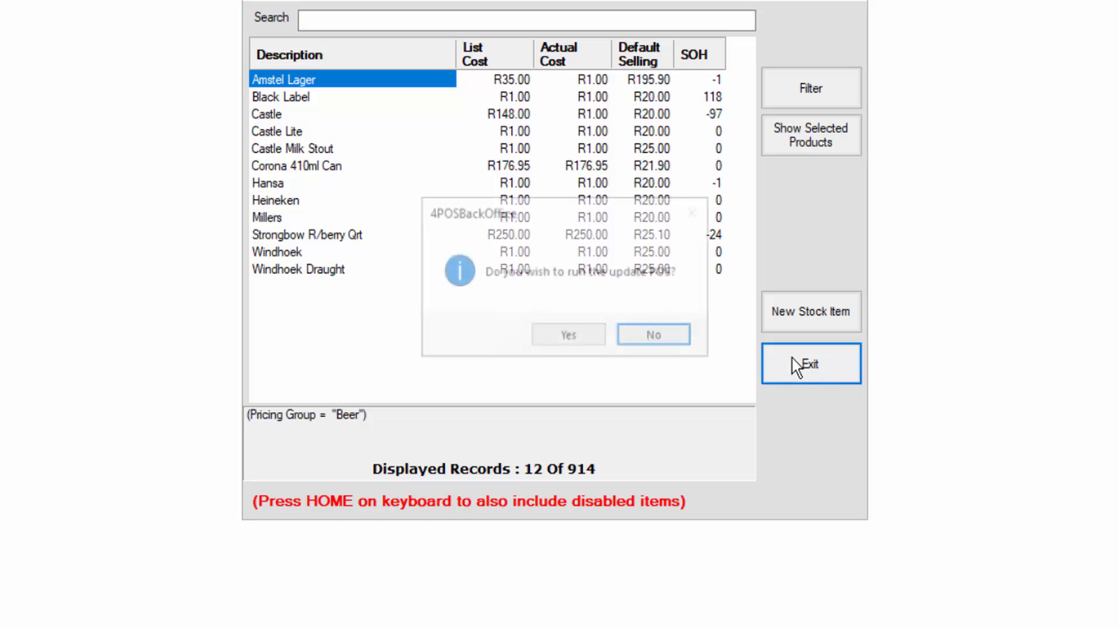
click(589, 340)
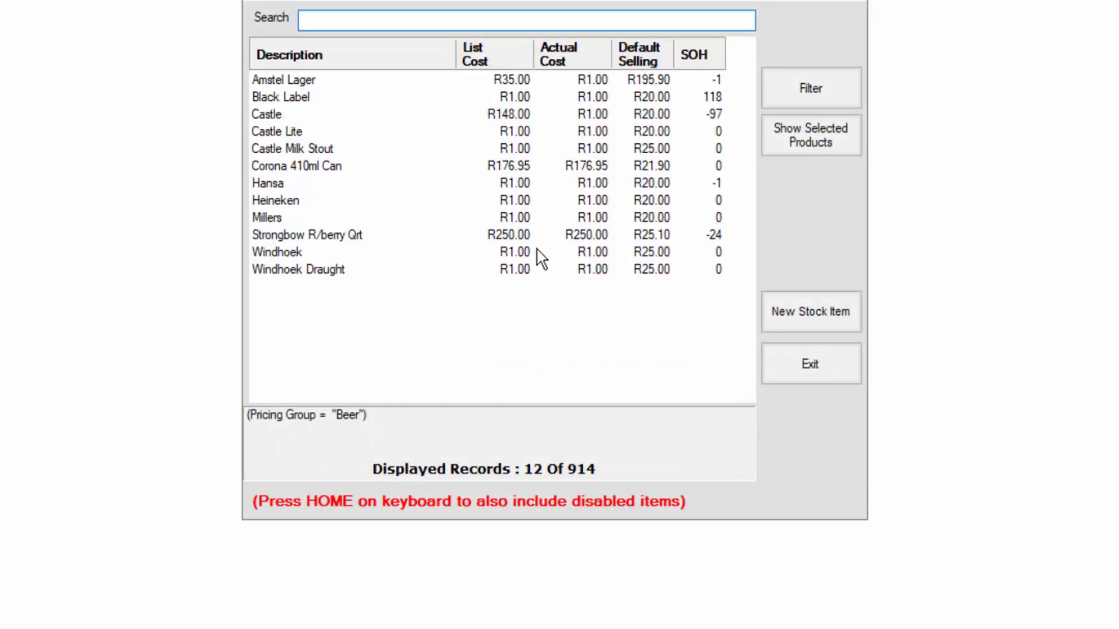
click(631, 81)
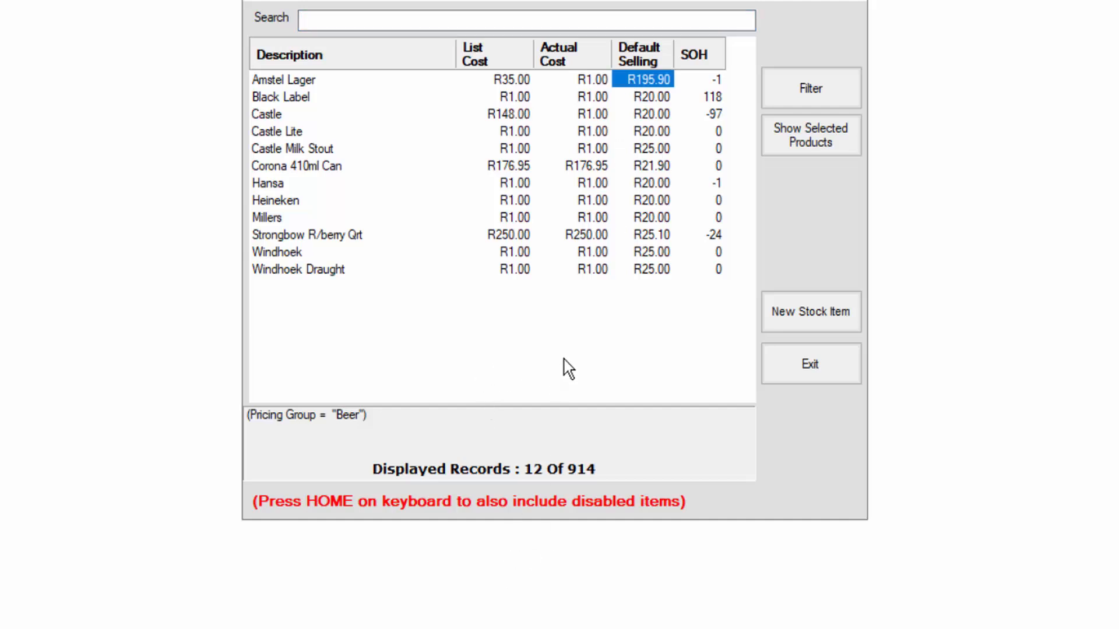
Open Amstel Lager's stock item details and check the rate of its Standard VAT item without changing it
key(Return)
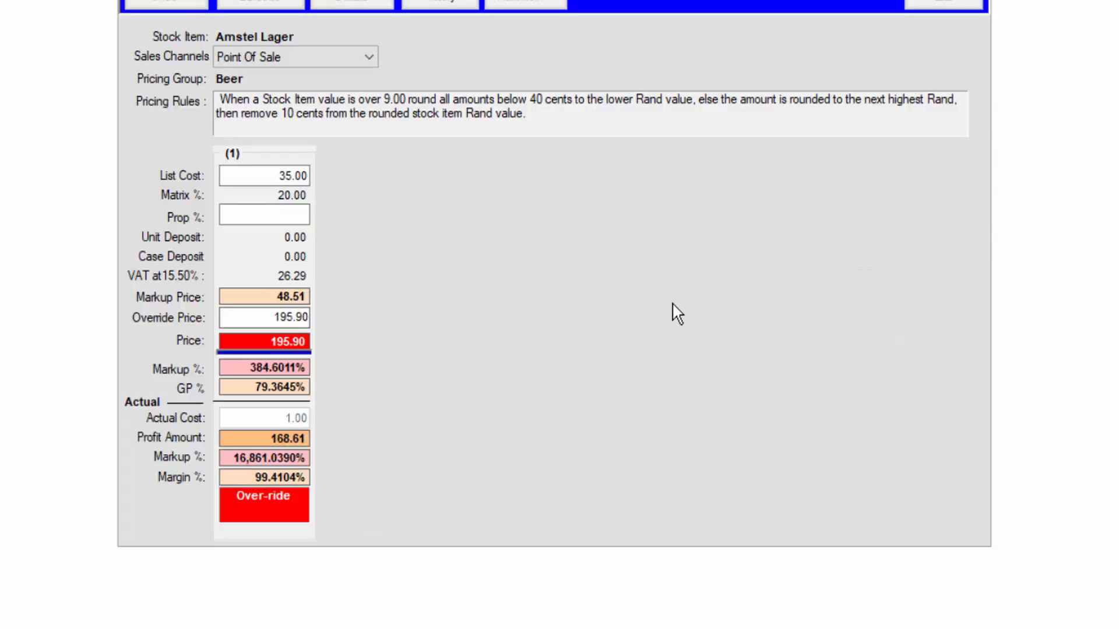
click(365, 2)
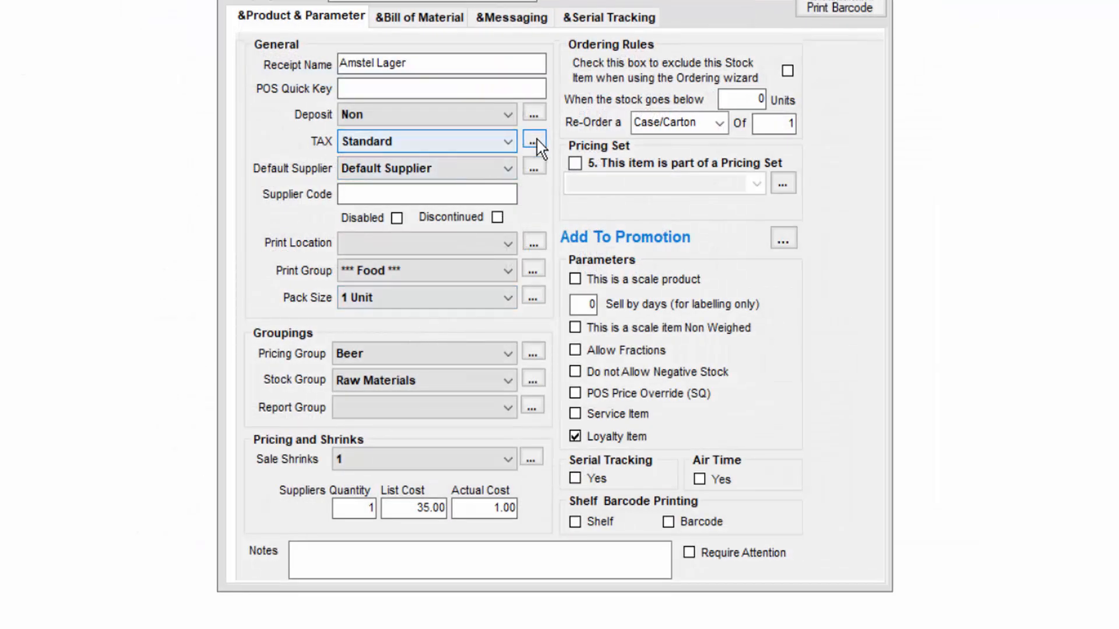
click(533, 141)
click(466, 101)
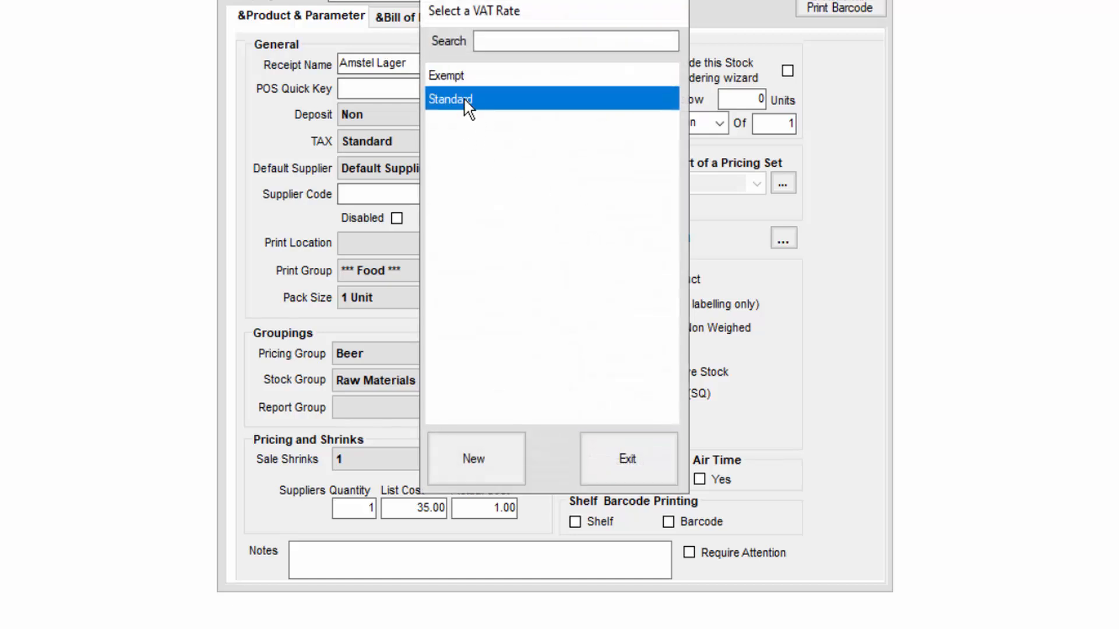
double_click(467, 101)
drag(723, 281, 801, 279)
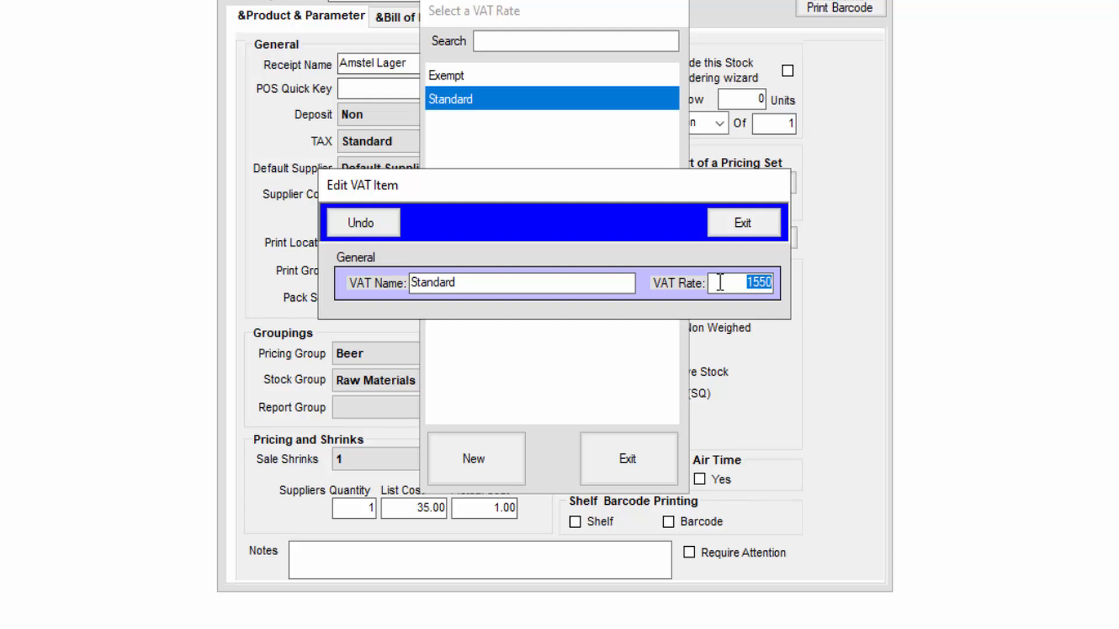
click(771, 227)
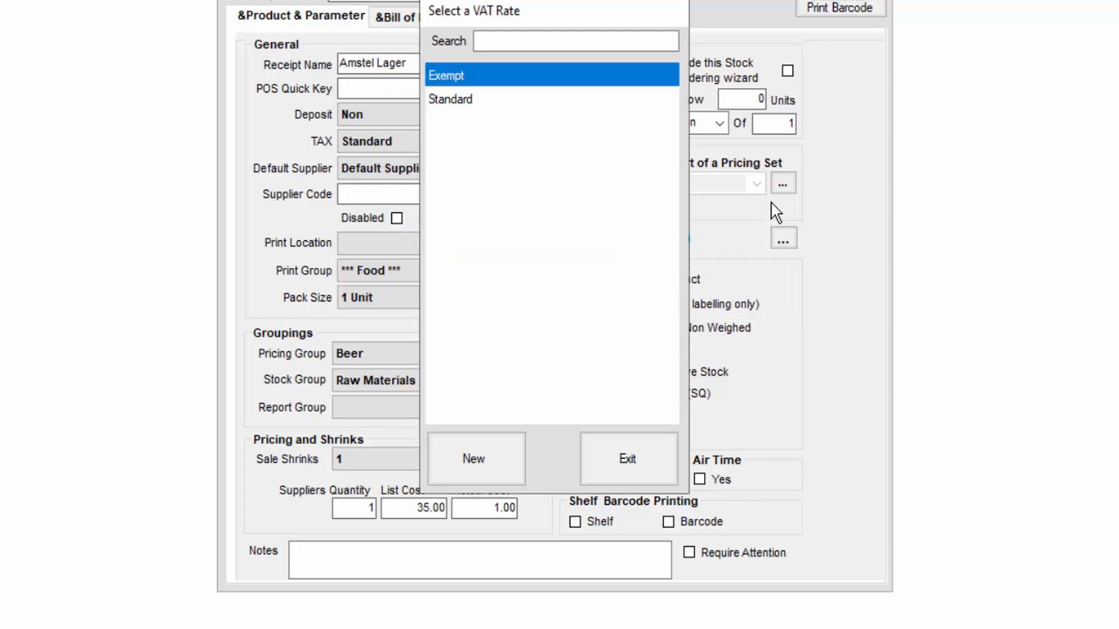
click(641, 447)
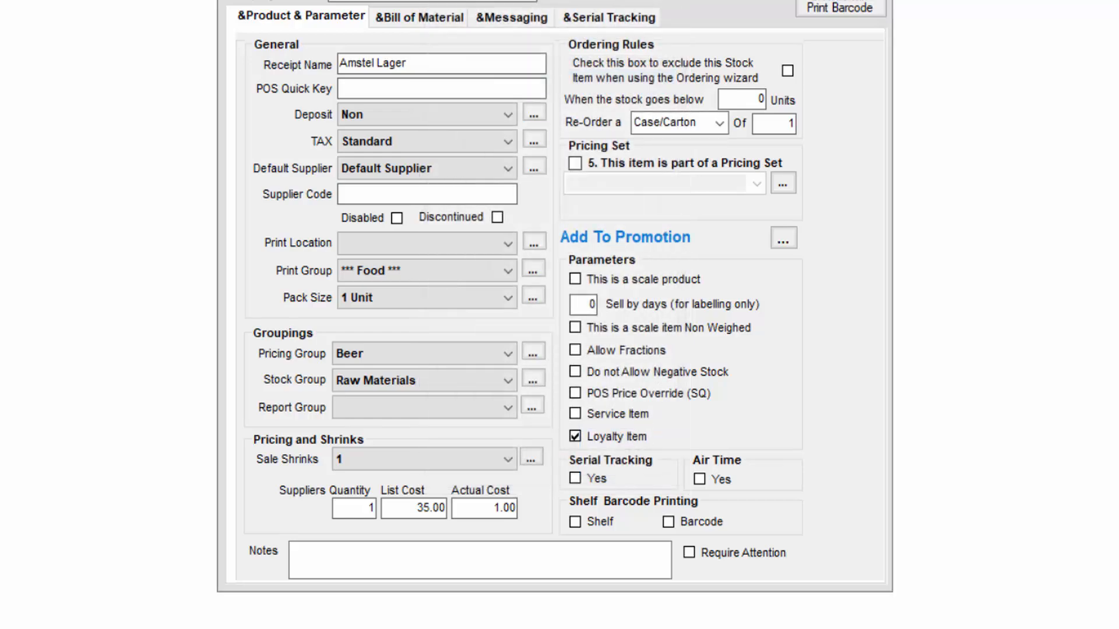
key(Escape)
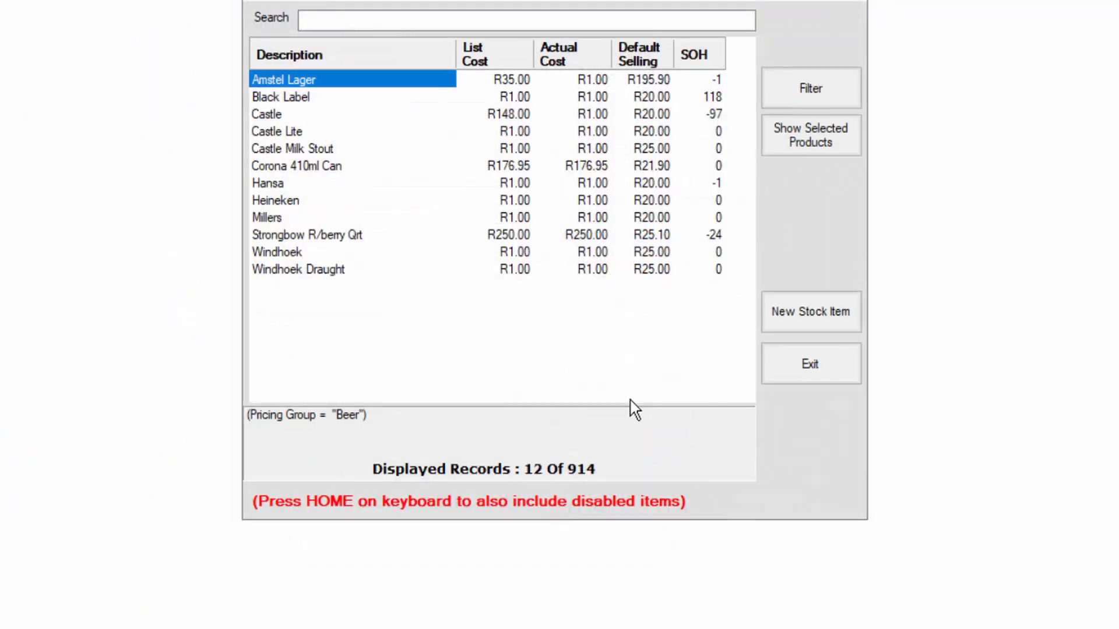
Clear the Beer pricing group filter from the stock item list and open 1L Coca Cola
click(841, 93)
click(746, 40)
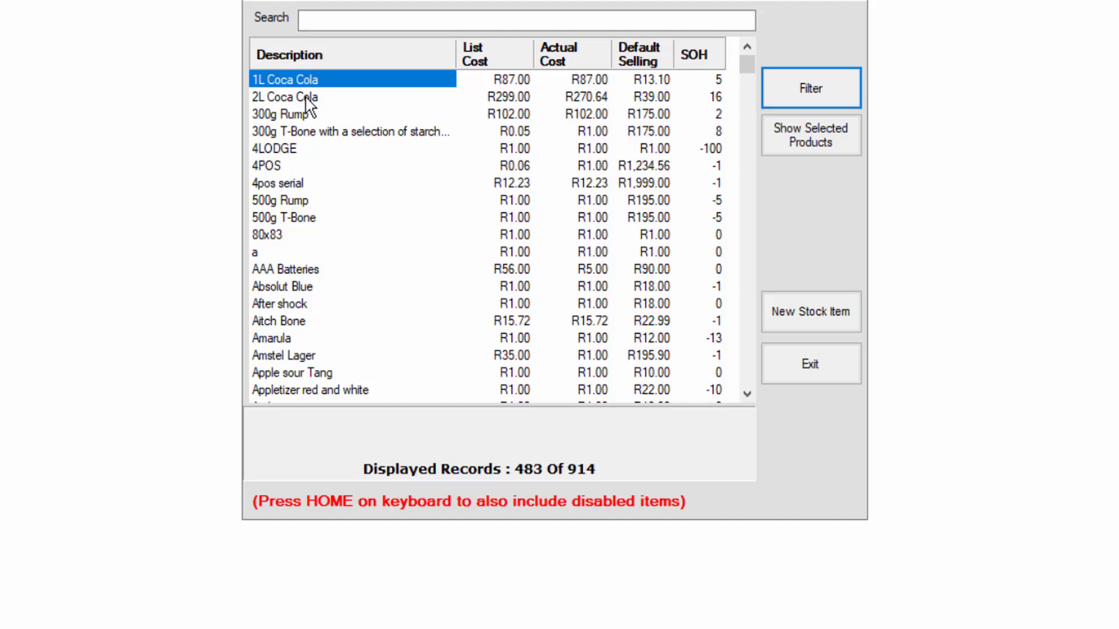
double_click(330, 84)
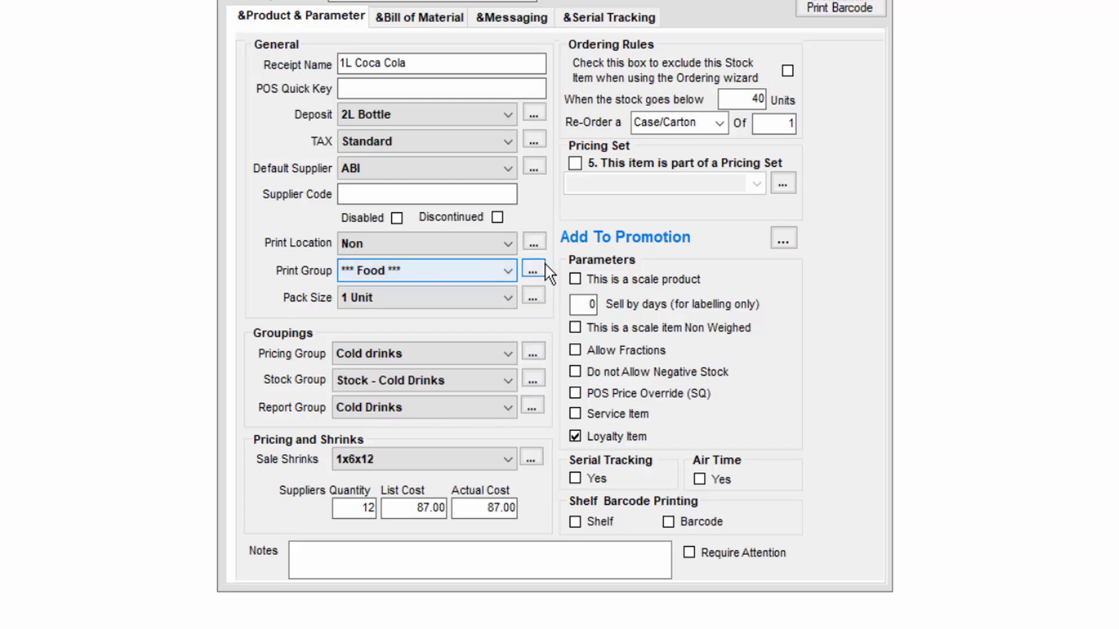
Check the Standard VAT rate and the Point Of Sale pricing of 1L Coca Cola
click(533, 146)
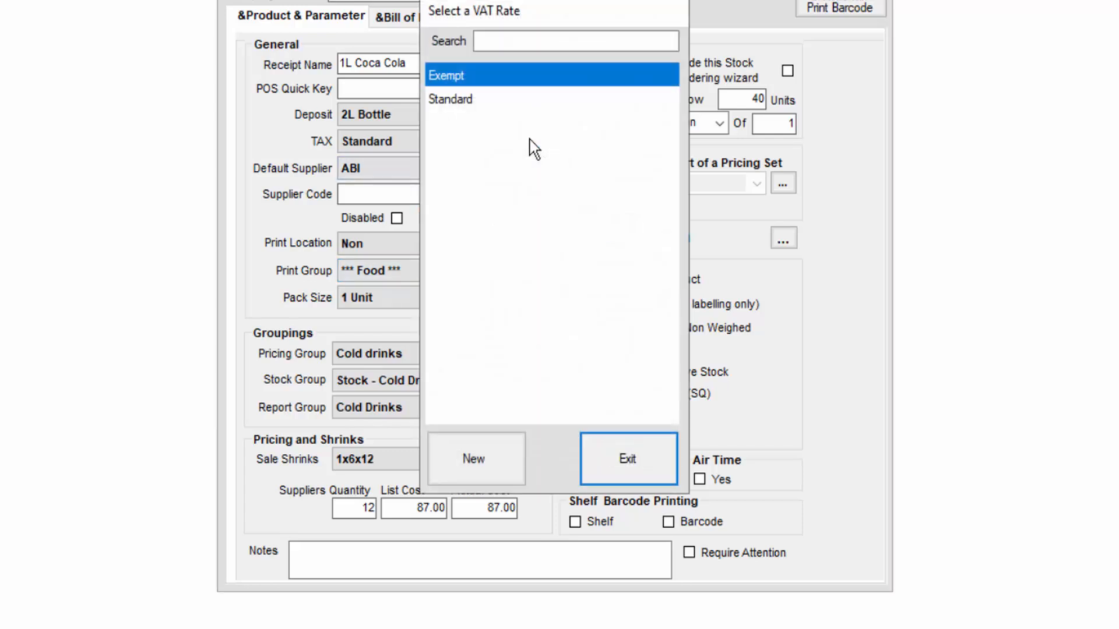
double_click(487, 112)
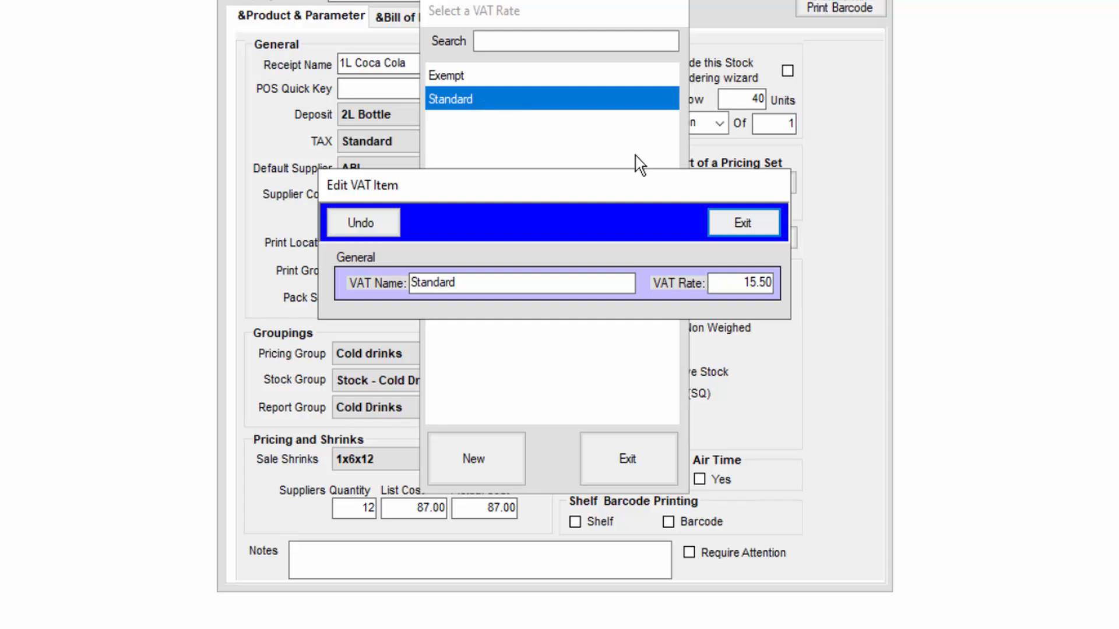
click(741, 222)
click(628, 461)
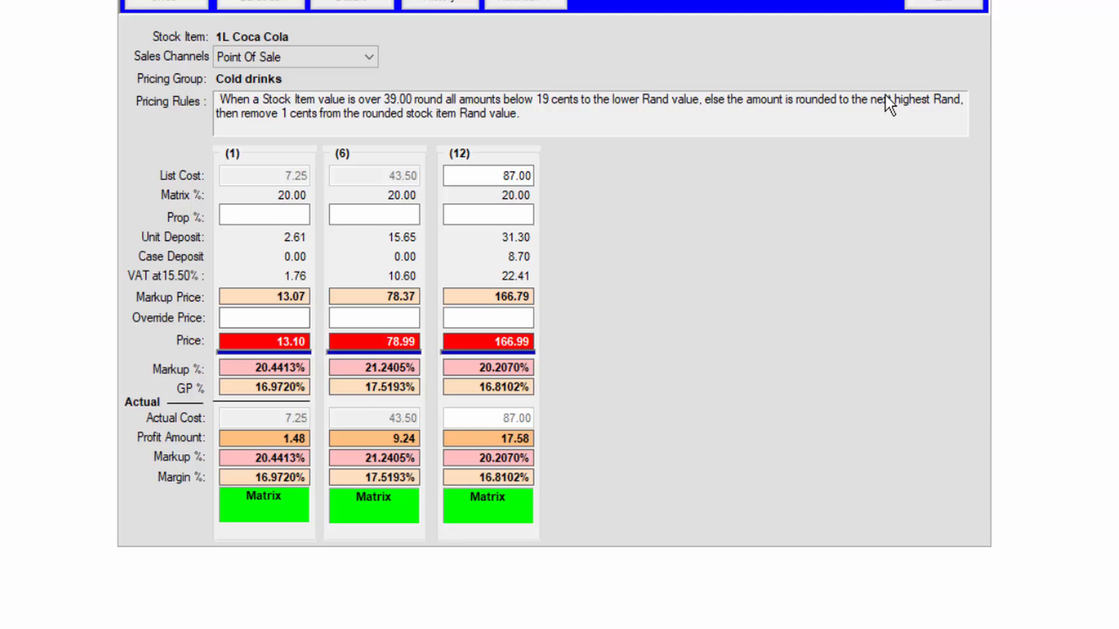
click(366, 4)
key(Return)
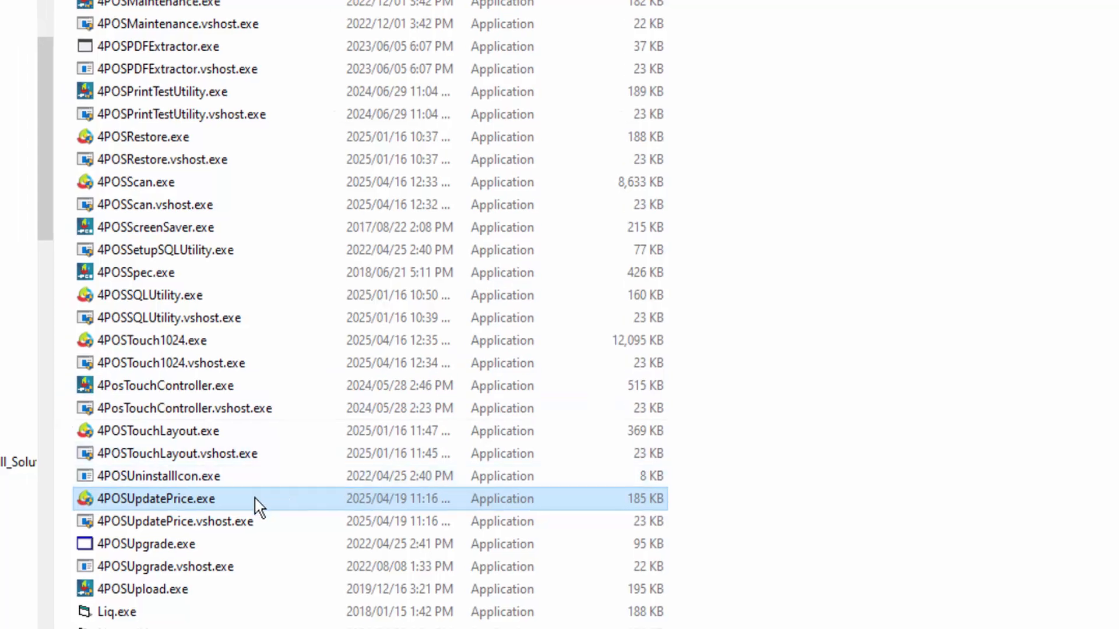
Launch 4POSUpdatePrice.exe, acknowledge the backup, and filter the price update by the Cold drinks pricing group
double_click(255, 498)
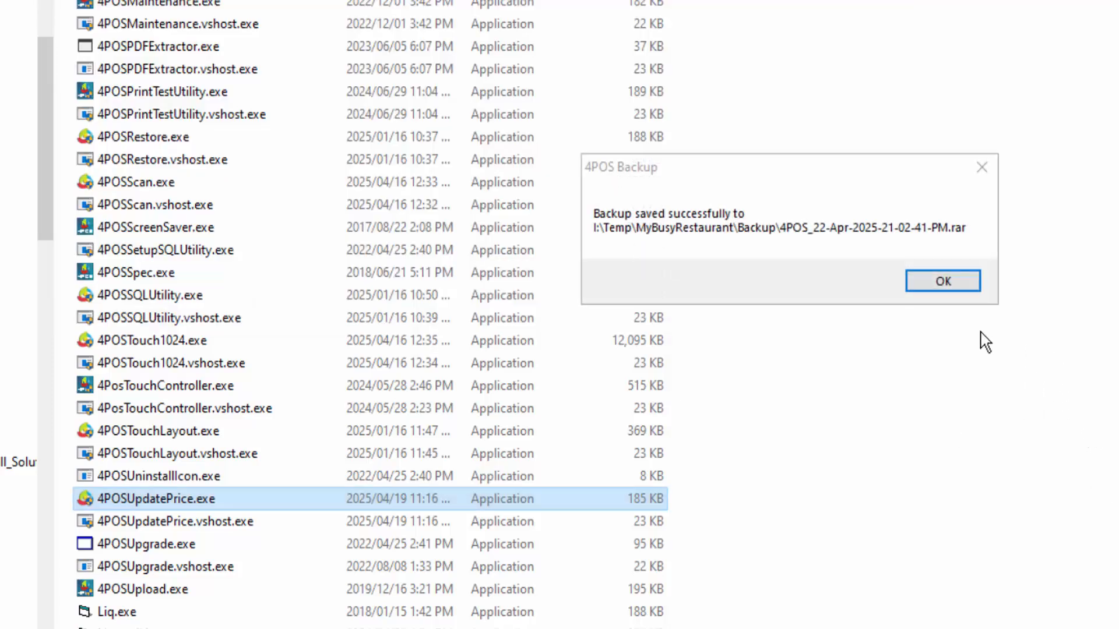
click(965, 285)
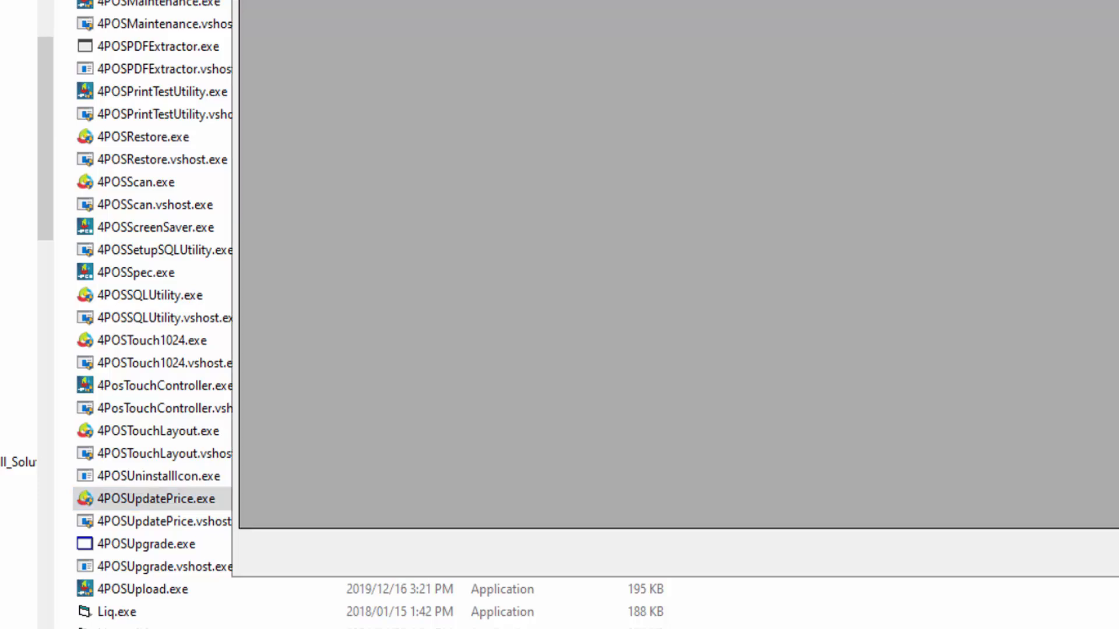
click(969, 0)
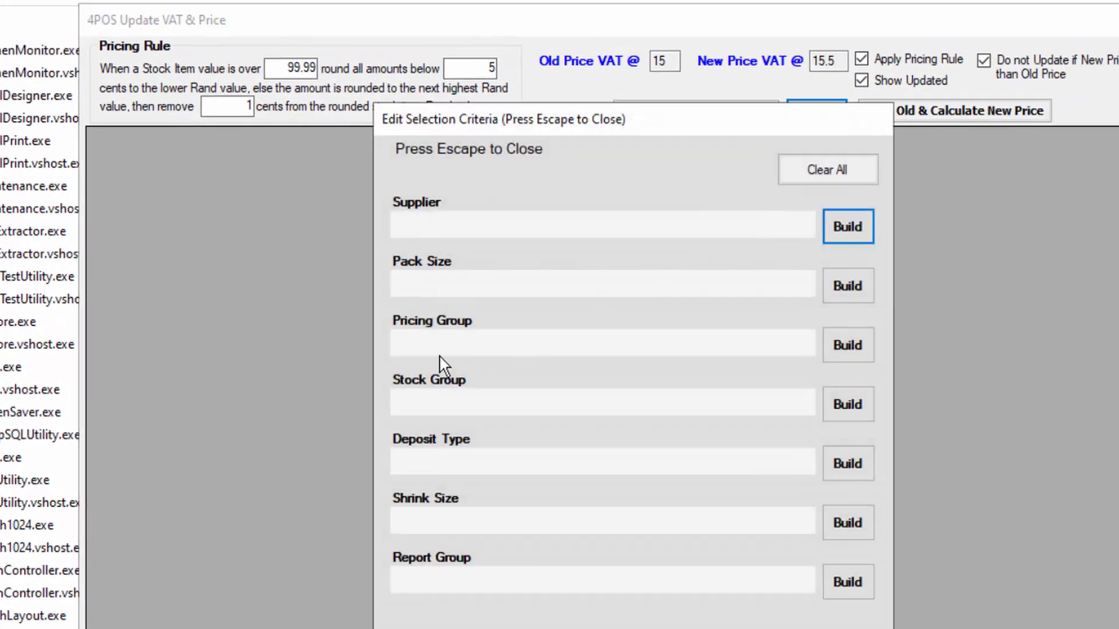
click(840, 344)
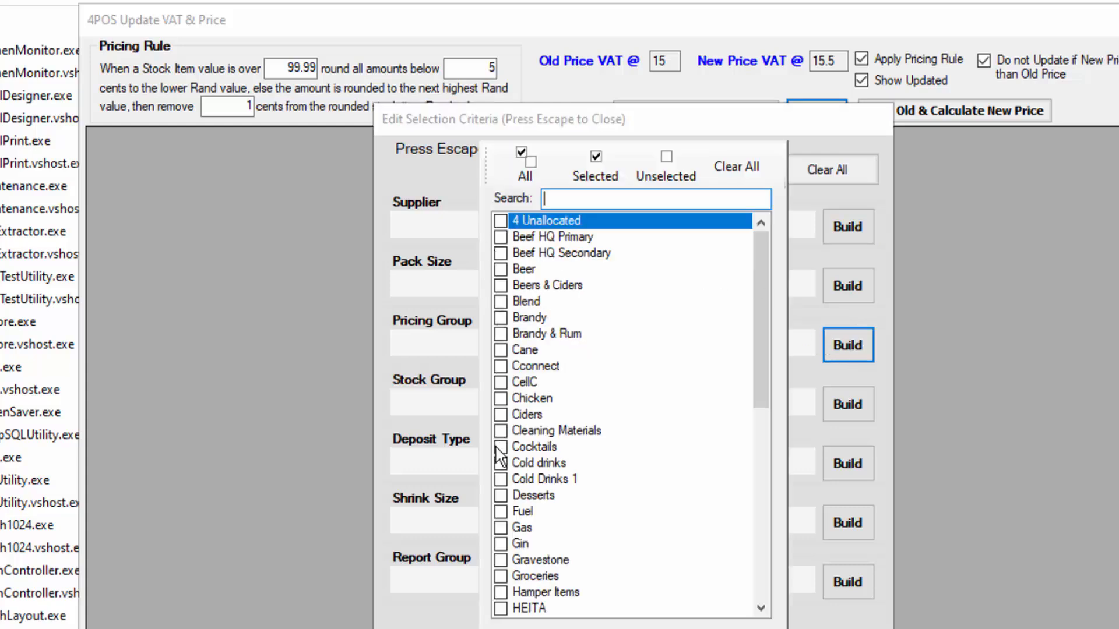
click(500, 466)
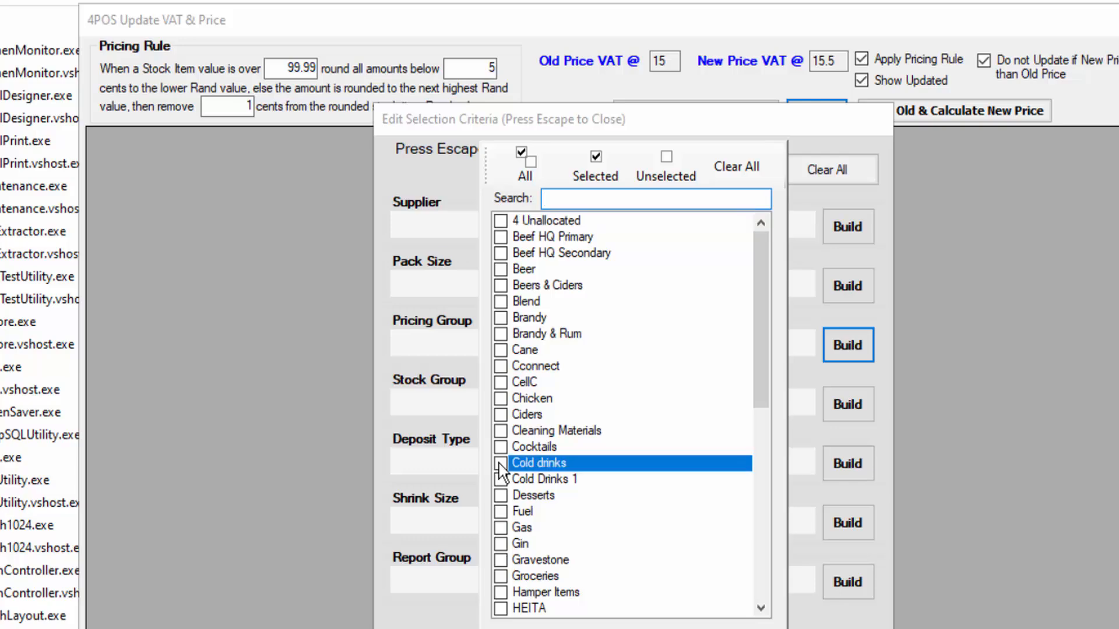
key(Escape)
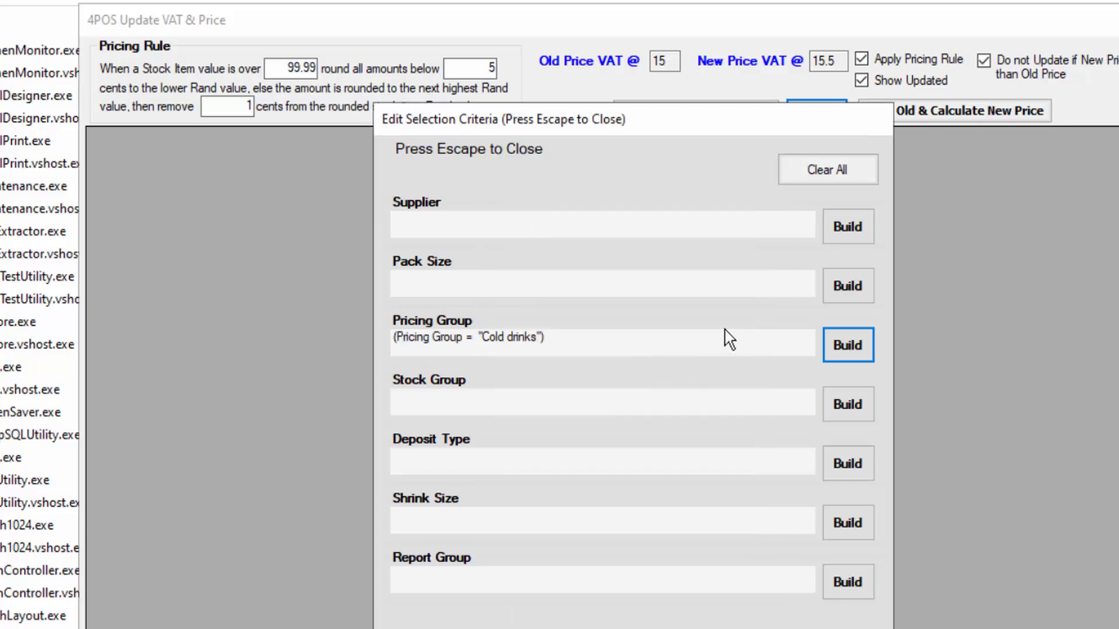
key(Escape)
Set the pricing rule to apply above 30.00, round amounts below 30 cents down and remove 10 cents, and recalculate the cold drinks prices
double_click(303, 68)
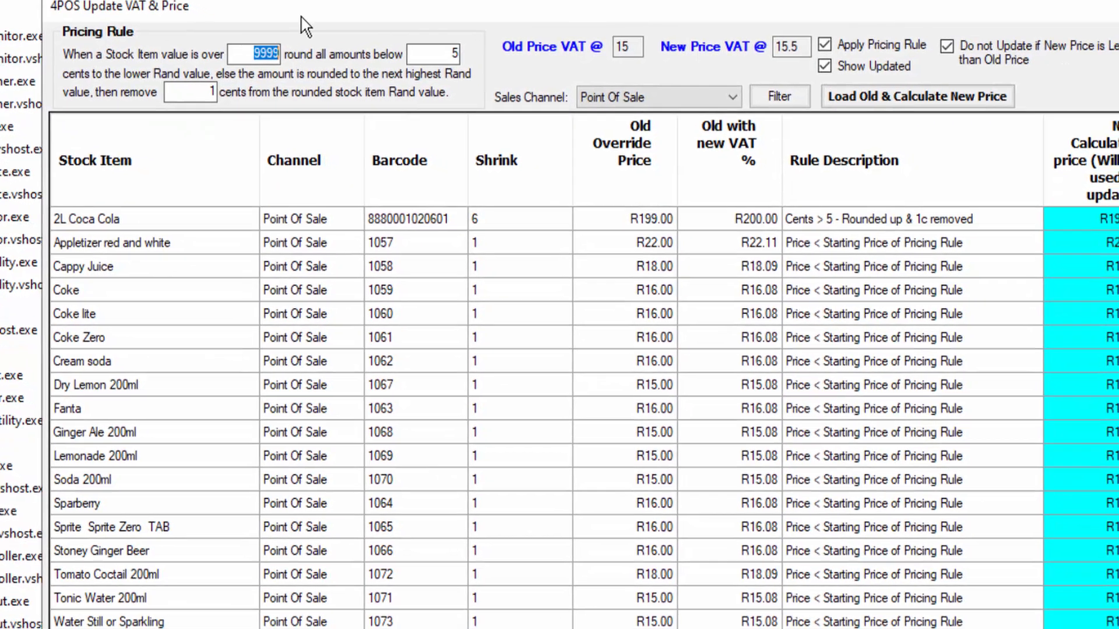
text(30)
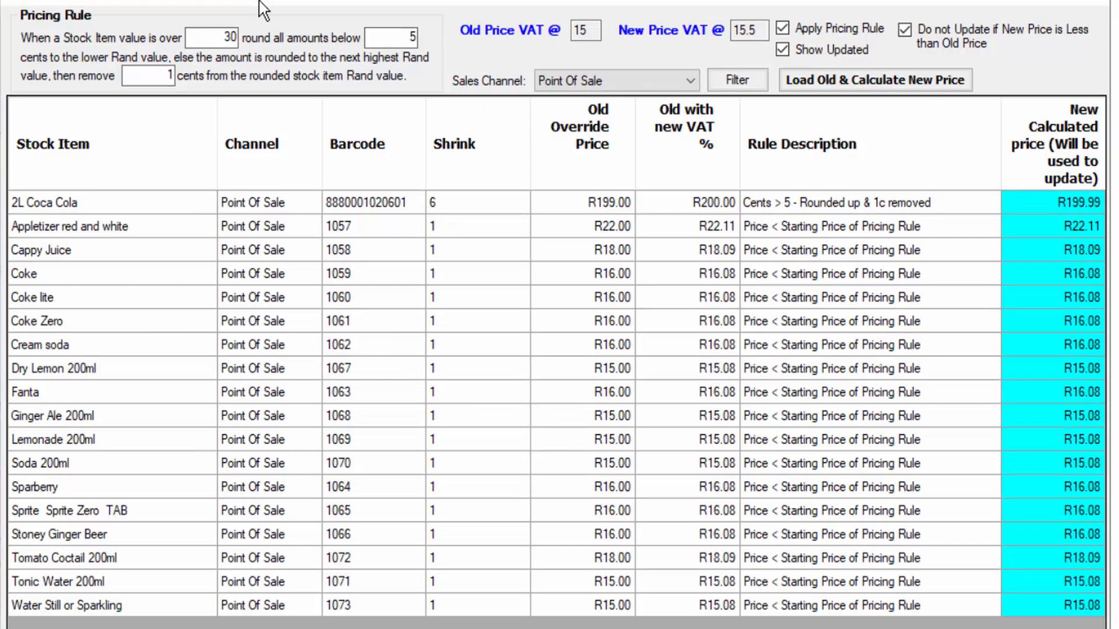
key(Tab)
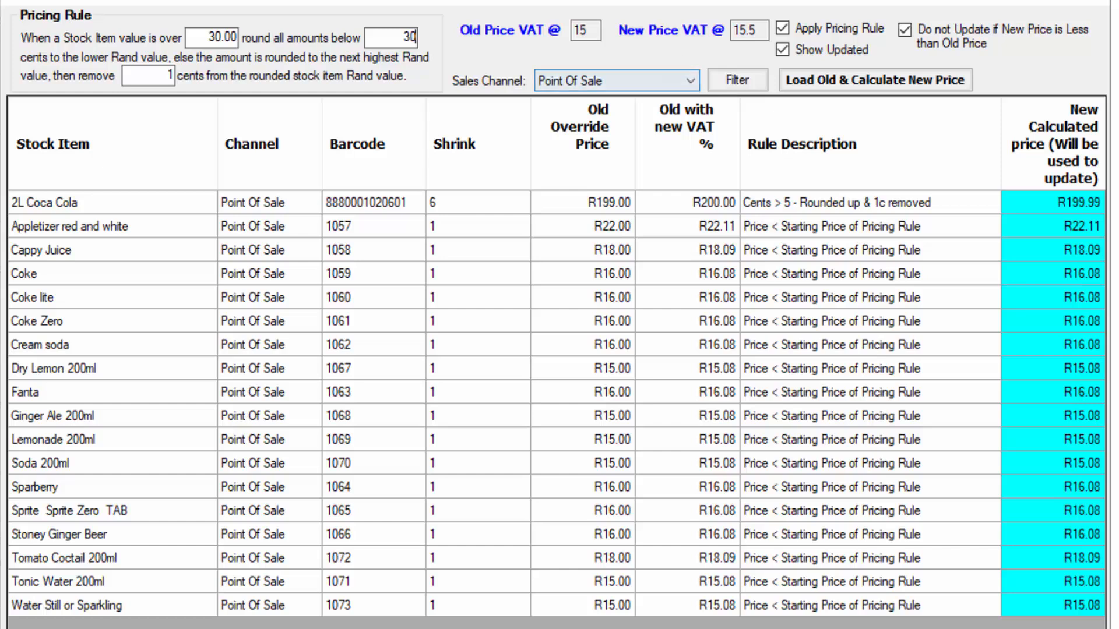
text(30)
key(Tab)
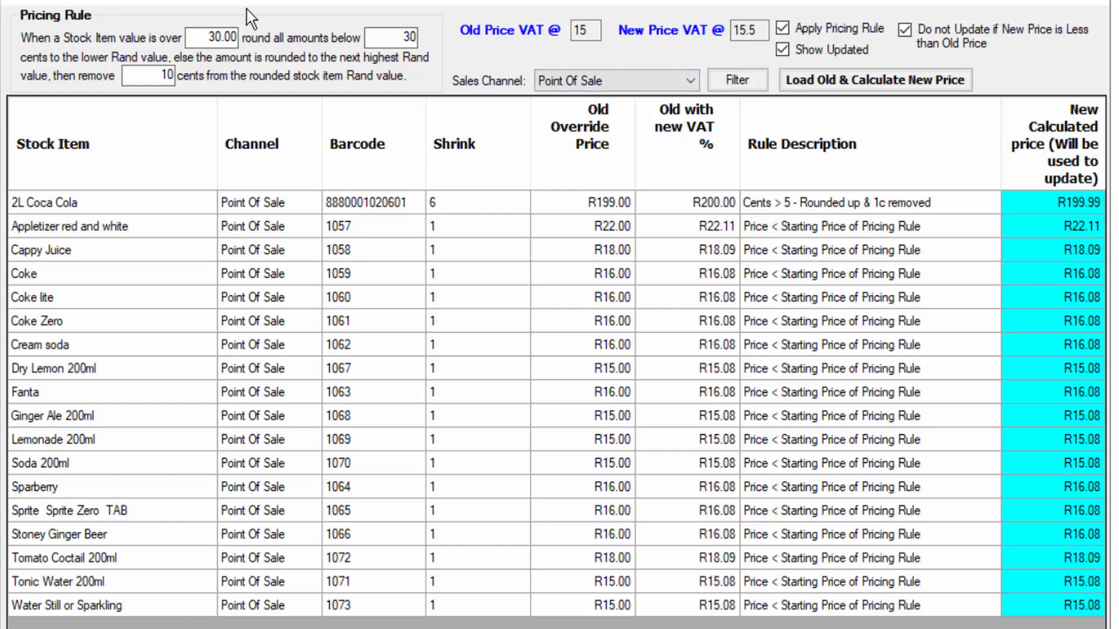
key(Tab)
click(877, 88)
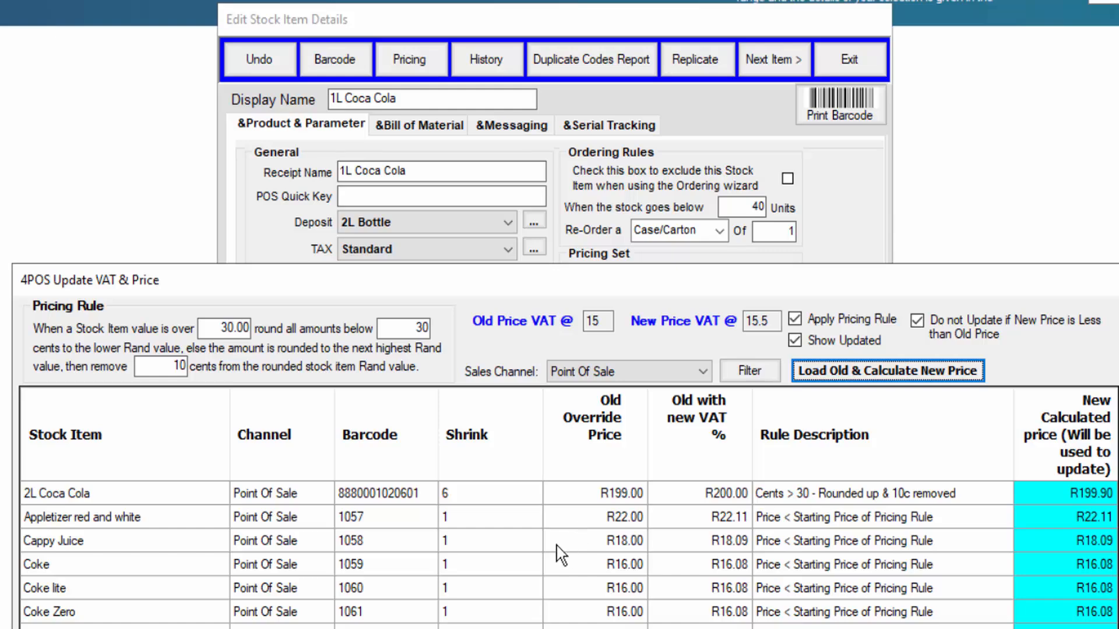
drag(657, 298, 655, 47)
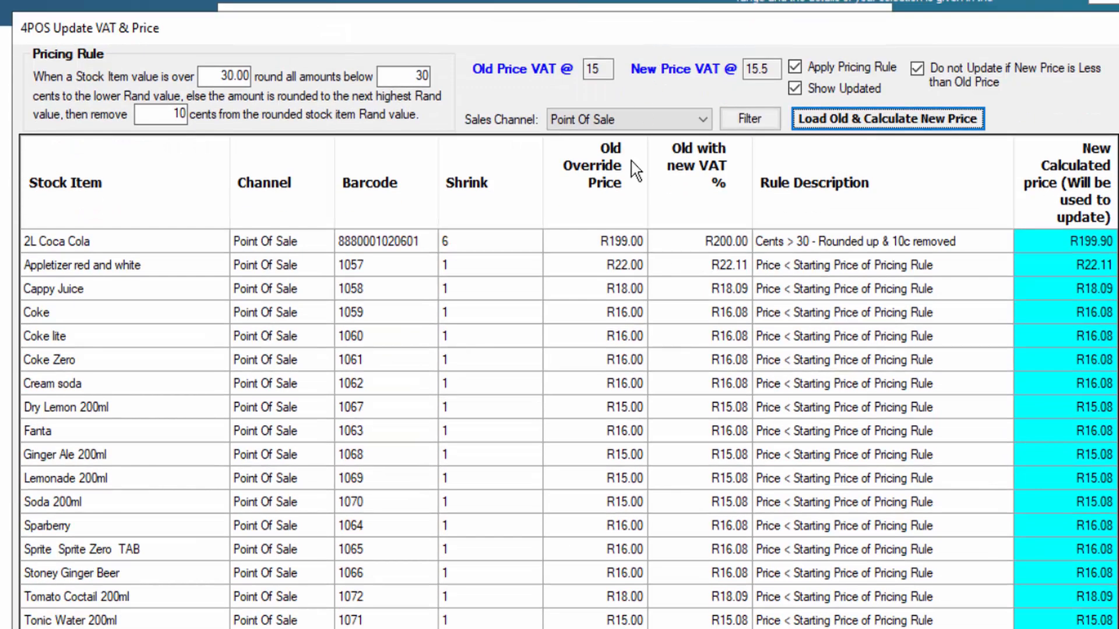